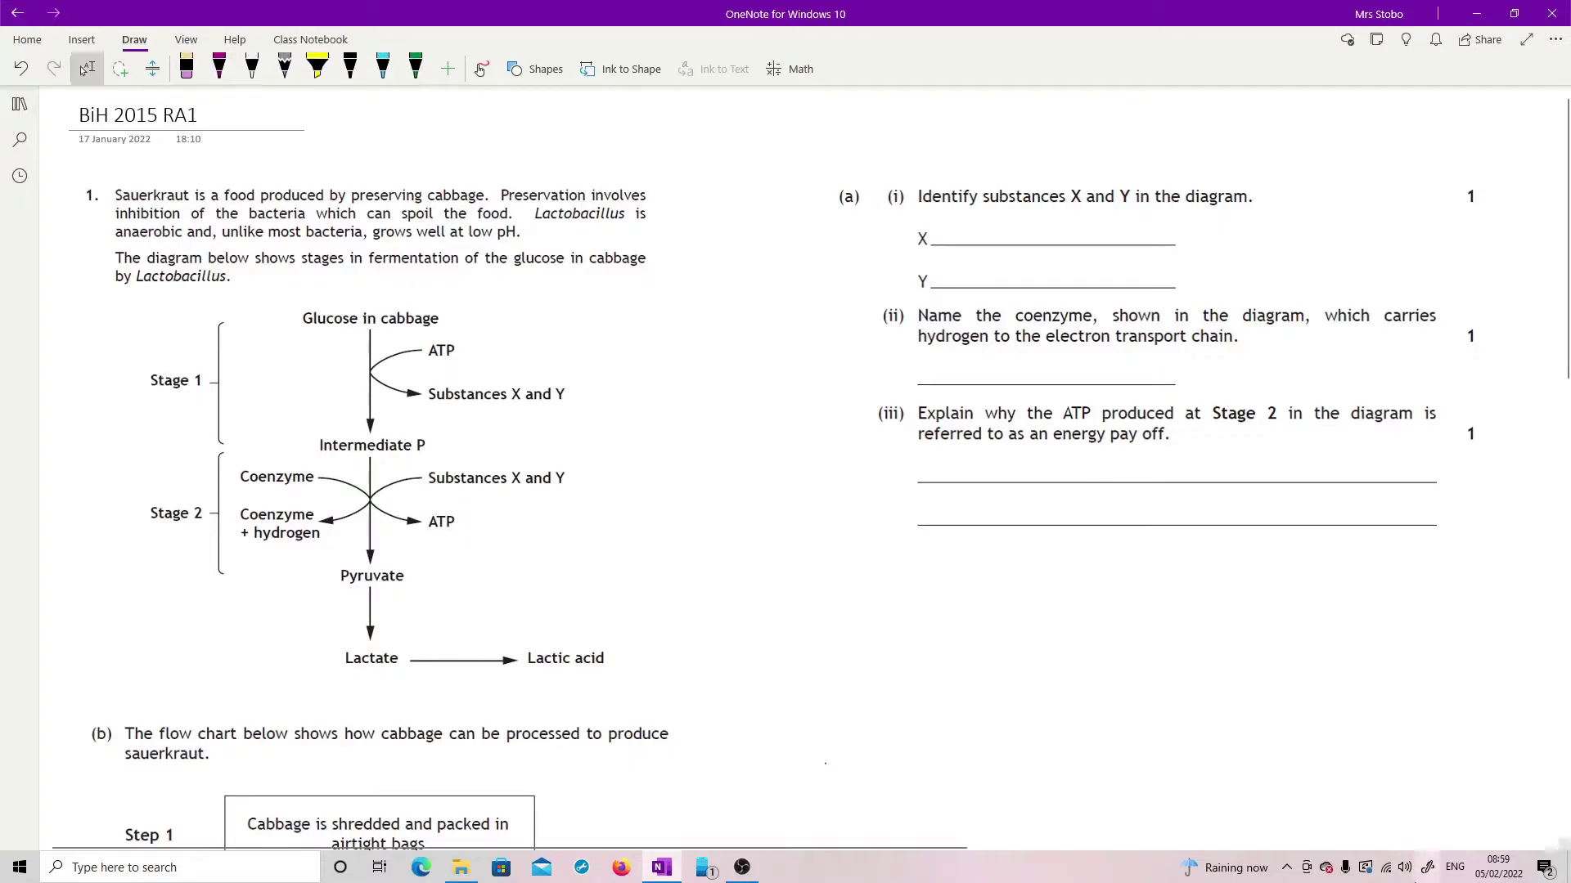
Pick the purple pen from the Draw tab's pen gallery.
left_click(219, 67)
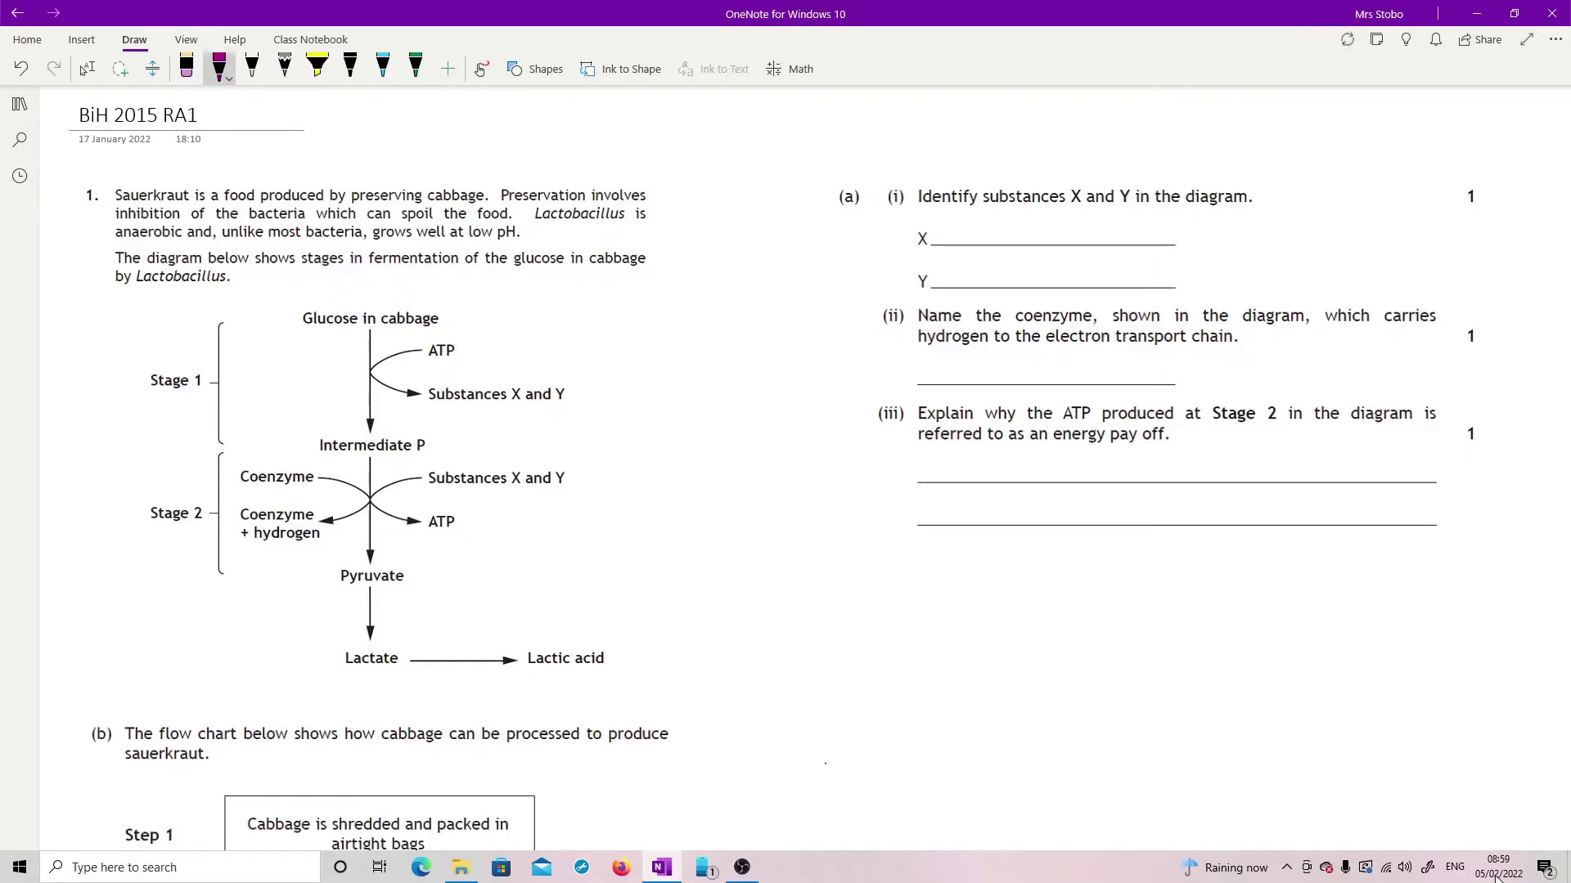
Handwrite 'ADP + Pi' and 'Inorganic phosphate Pi' on the diagram, and 'NAD' for (ii).
left_click_drag(486, 382, 580, 375)
left_click_drag(598, 295, 736, 302)
left_click_drag(729, 287, 774, 295)
mouse_move(458, 293)
left_mouse_down()
mouse_move(458, 314)
mouse_move(504, 307)
left_mouse_up()
mouse_move(504, 314)
left_mouse_down()
mouse_move(512, 297)
mouse_move(515, 330)
mouse_move(537, 312)
left_mouse_up()
left_click_drag(536, 297, 555, 317)
left_click_drag(572, 297, 564, 315)
mouse_move(682, 336)
left_mouse_down()
mouse_move(684, 371)
mouse_move(695, 351)
left_mouse_up()
left_click_drag(701, 359, 702, 373)
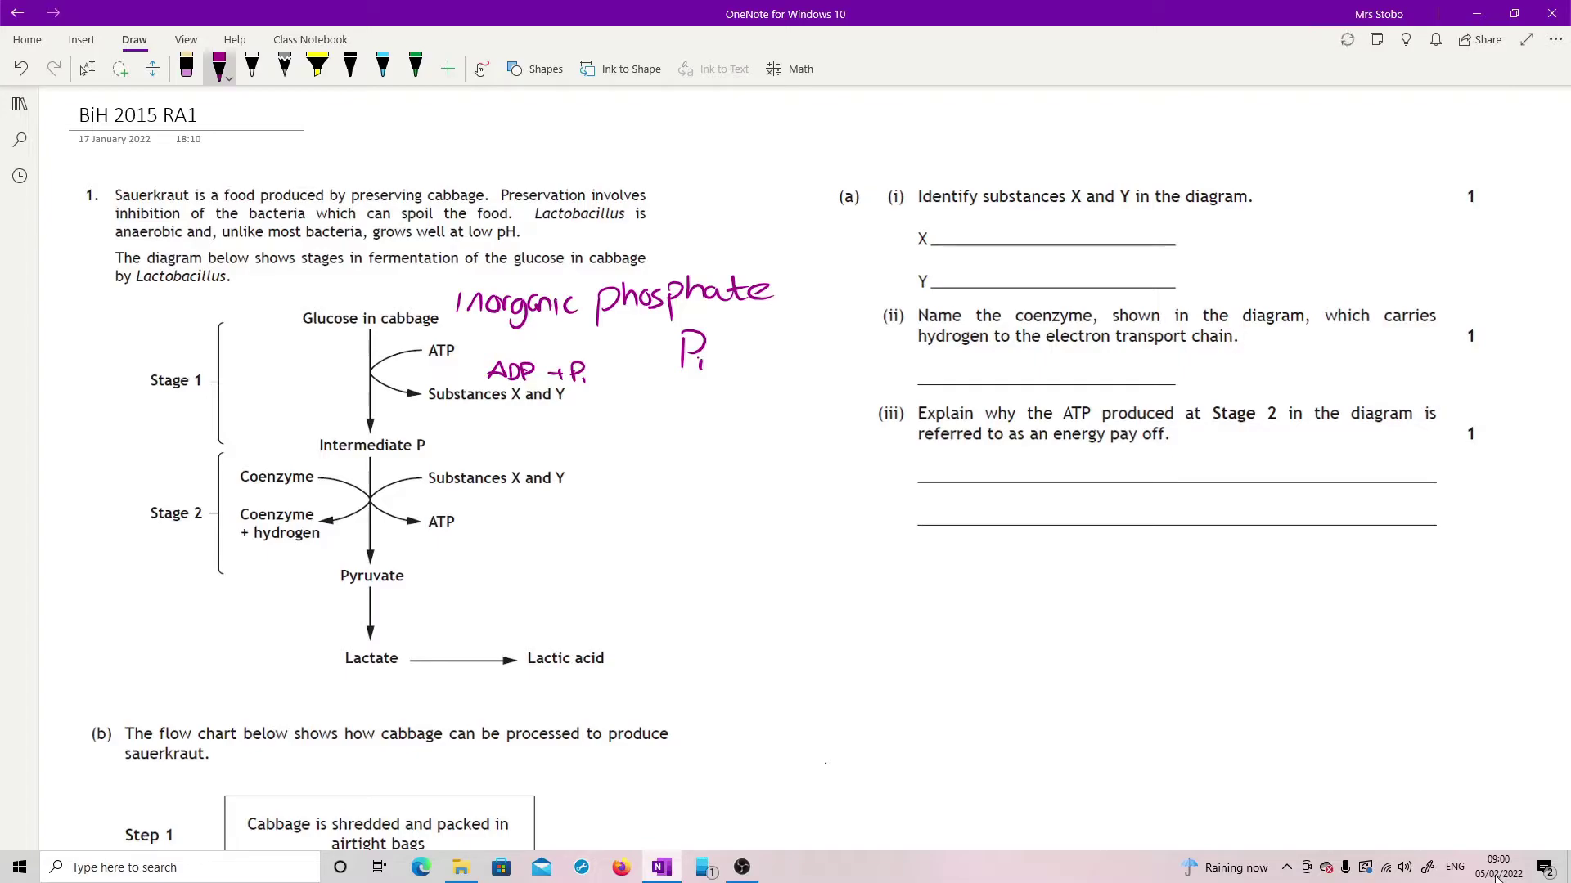
mouse_move(945, 383)
left_mouse_down()
mouse_move(982, 358)
mouse_move(1020, 381)
mouse_move(1056, 376)
left_mouse_up()
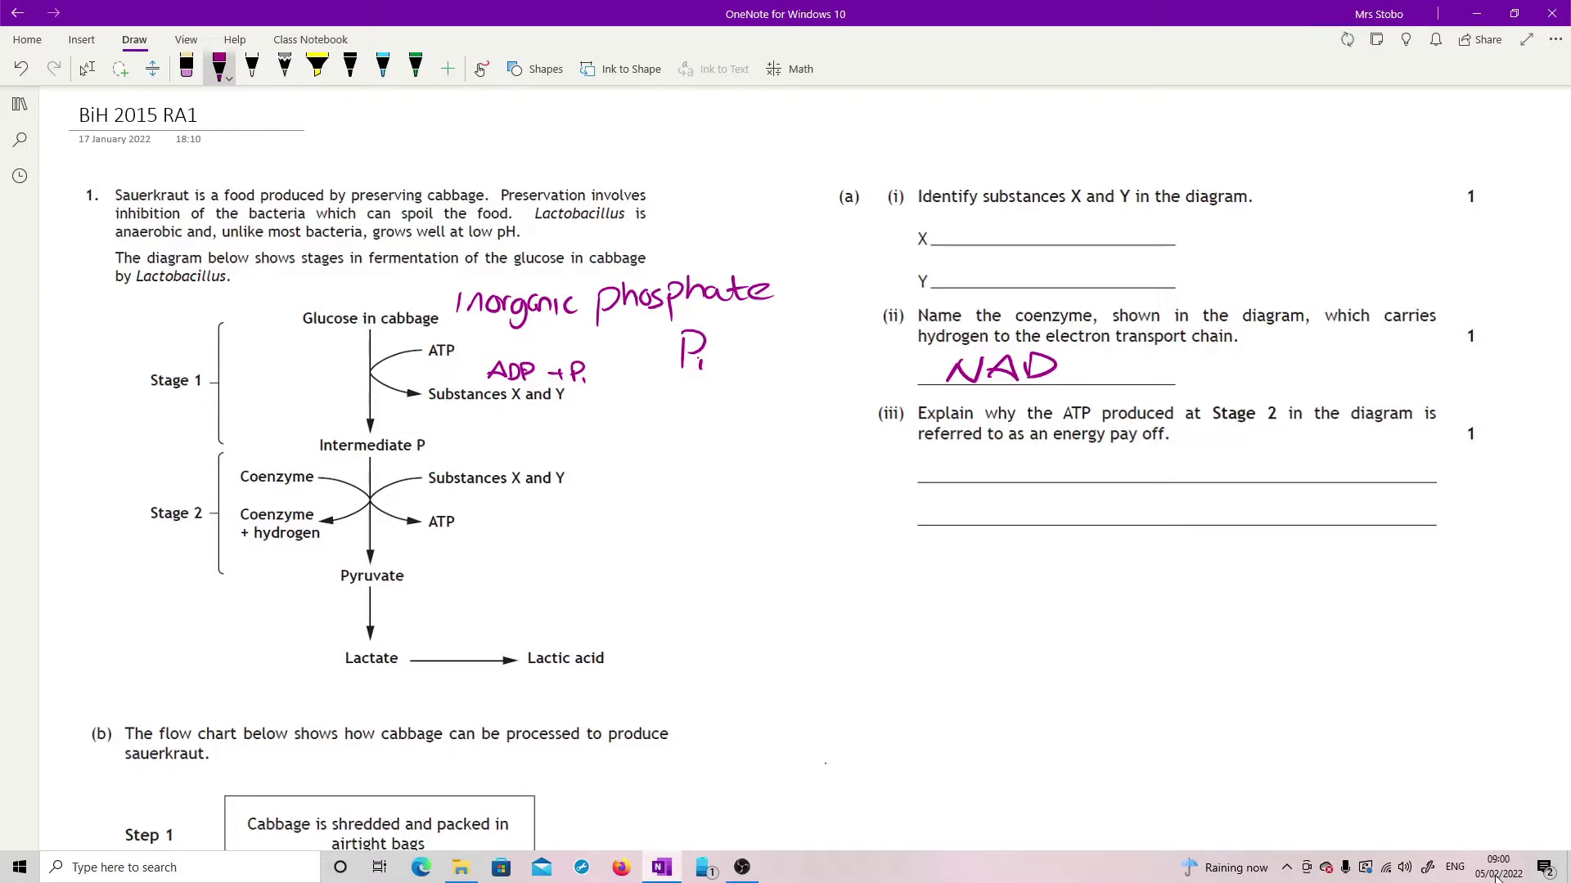
Mark 2 ATP at Stage 1 and 4 ATP at Stage 2, labelled 'Energy pay off'.
left_click_drag(409, 330, 422, 345)
left_click_drag(417, 499, 429, 512)
mouse_move(596, 488)
left_mouse_down()
mouse_move(578, 521)
mouse_move(638, 513)
mouse_move(633, 536)
mouse_move(656, 542)
mouse_move(737, 513)
mouse_move(748, 532)
left_mouse_up()
mouse_move(695, 548)
left_mouse_down()
mouse_move(688, 559)
mouse_move(715, 572)
left_mouse_up()
left_click_drag(694, 552, 729, 554)
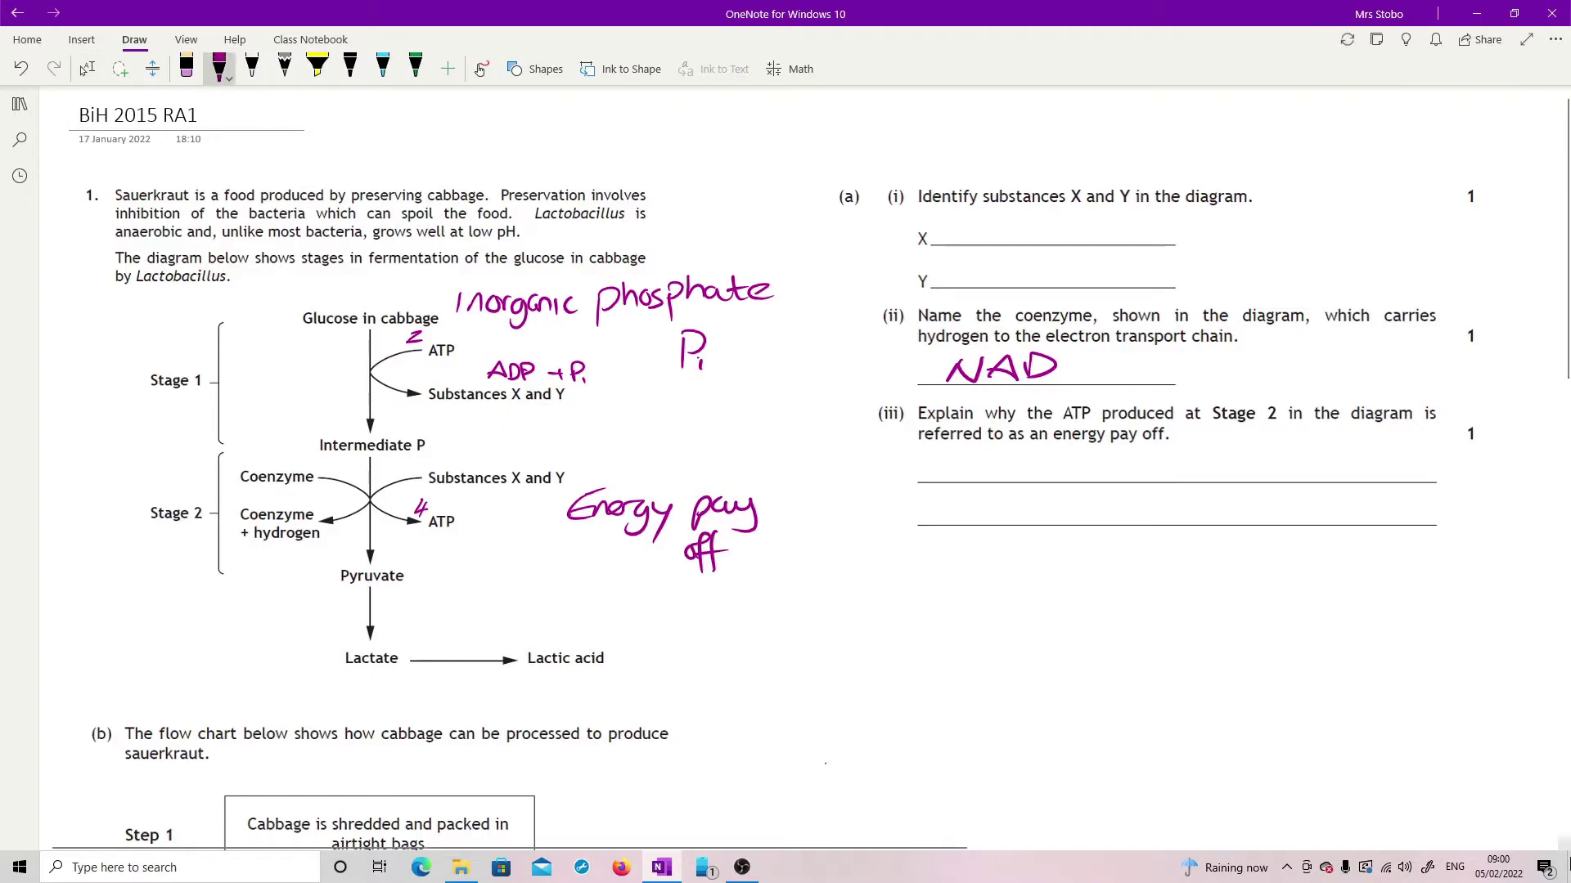
Answer (iii) with 'Because you have gained more ATP than you used', adding (4) and (2) notes.
mouse_move(928, 457)
left_mouse_down()
mouse_move(930, 483)
mouse_move(1057, 482)
mouse_move(1099, 506)
mouse_move(1127, 474)
mouse_move(1232, 479)
mouse_move(1247, 509)
mouse_move(1353, 482)
mouse_move(1381, 455)
mouse_move(1457, 467)
left_mouse_up()
mouse_move(923, 525)
left_mouse_down()
mouse_move(940, 498)
mouse_move(972, 503)
mouse_move(977, 527)
mouse_move(1065, 525)
mouse_move(1075, 558)
left_mouse_up()
mouse_move(1120, 508)
left_mouse_down()
mouse_move(1110, 526)
mouse_move(1210, 522)
mouse_move(1233, 494)
left_mouse_up()
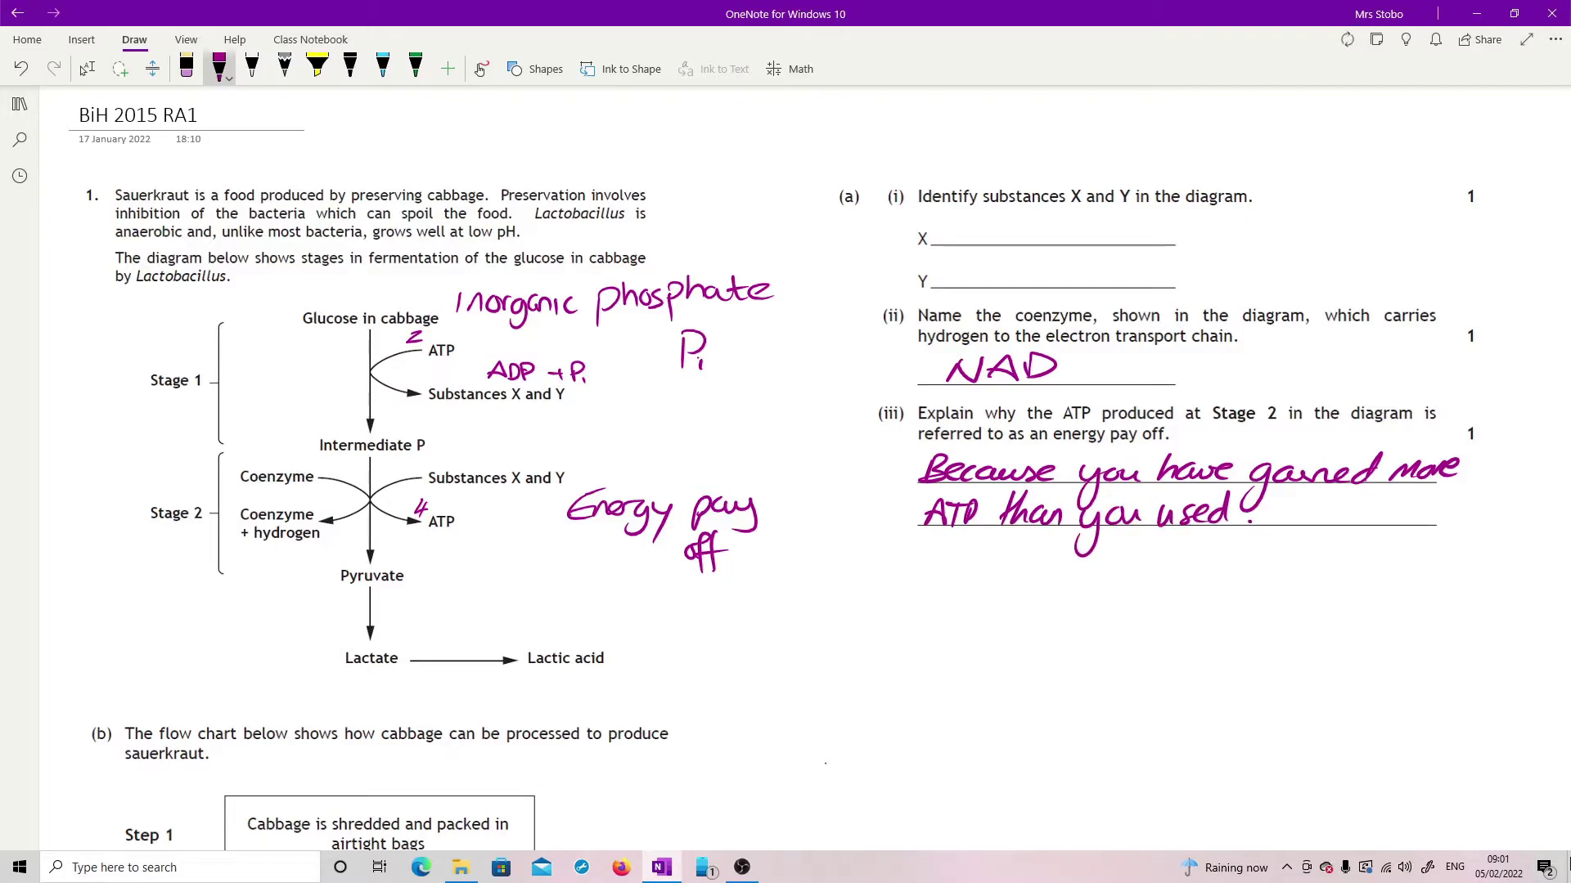
mouse_move(1337, 425)
left_mouse_down()
mouse_move(1332, 452)
mouse_move(1357, 446)
left_mouse_up()
left_click_drag(1355, 432, 1369, 459)
mouse_move(1200, 535)
left_mouse_down()
mouse_move(1190, 561)
mouse_move(1229, 567)
left_mouse_up()
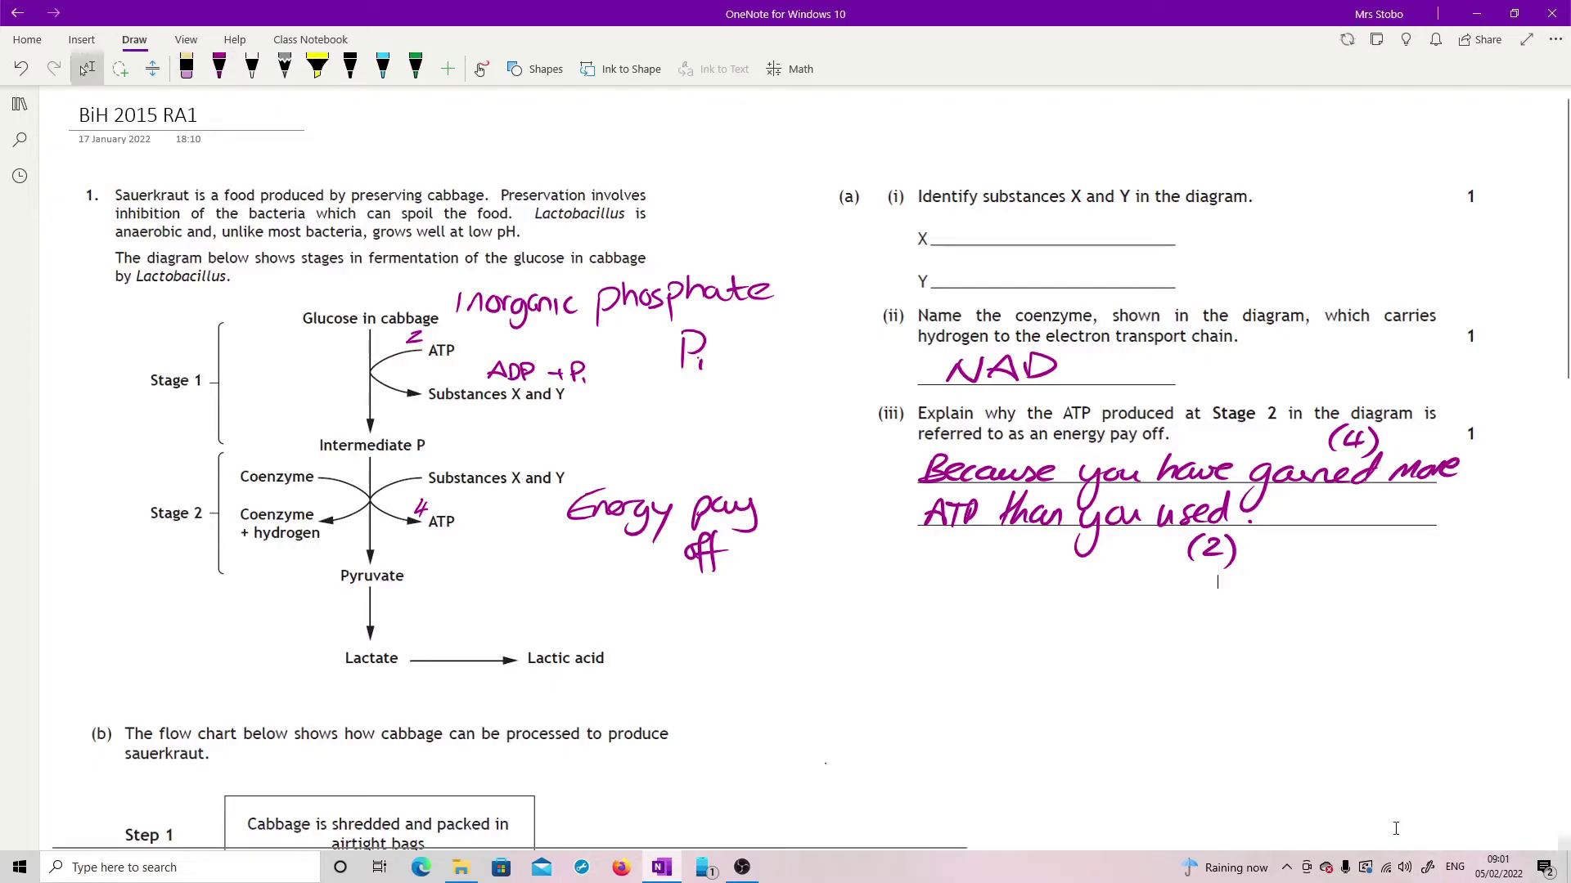
scroll(1395, 829, "down", 5)
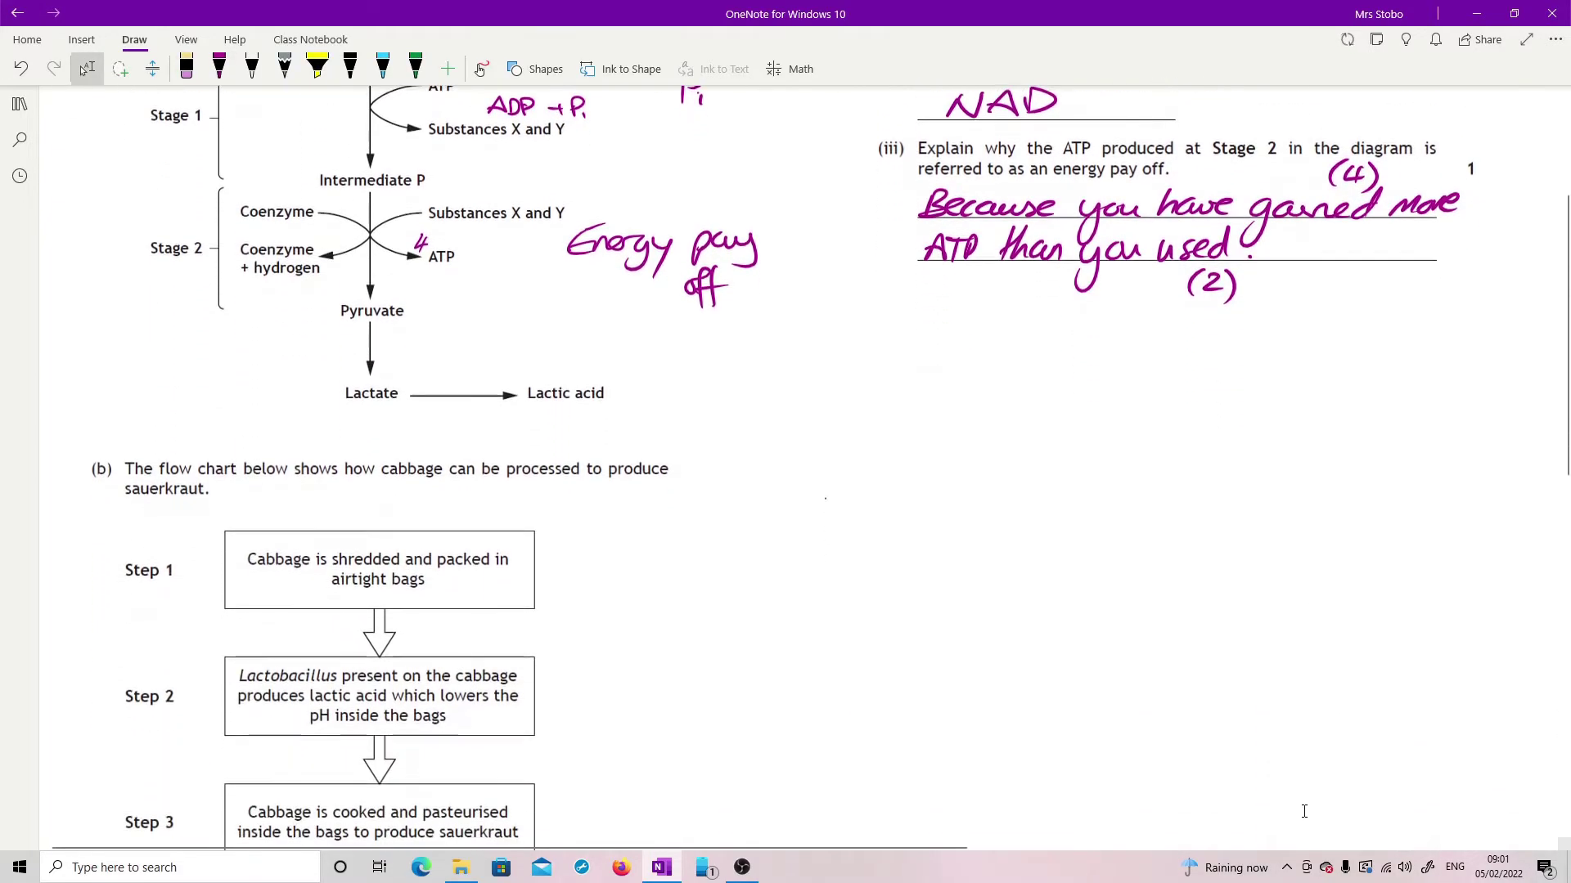
scroll(1307, 797, "down", 3)
scroll(1307, 797, "down", 2)
scroll(1305, 797, "up", 2)
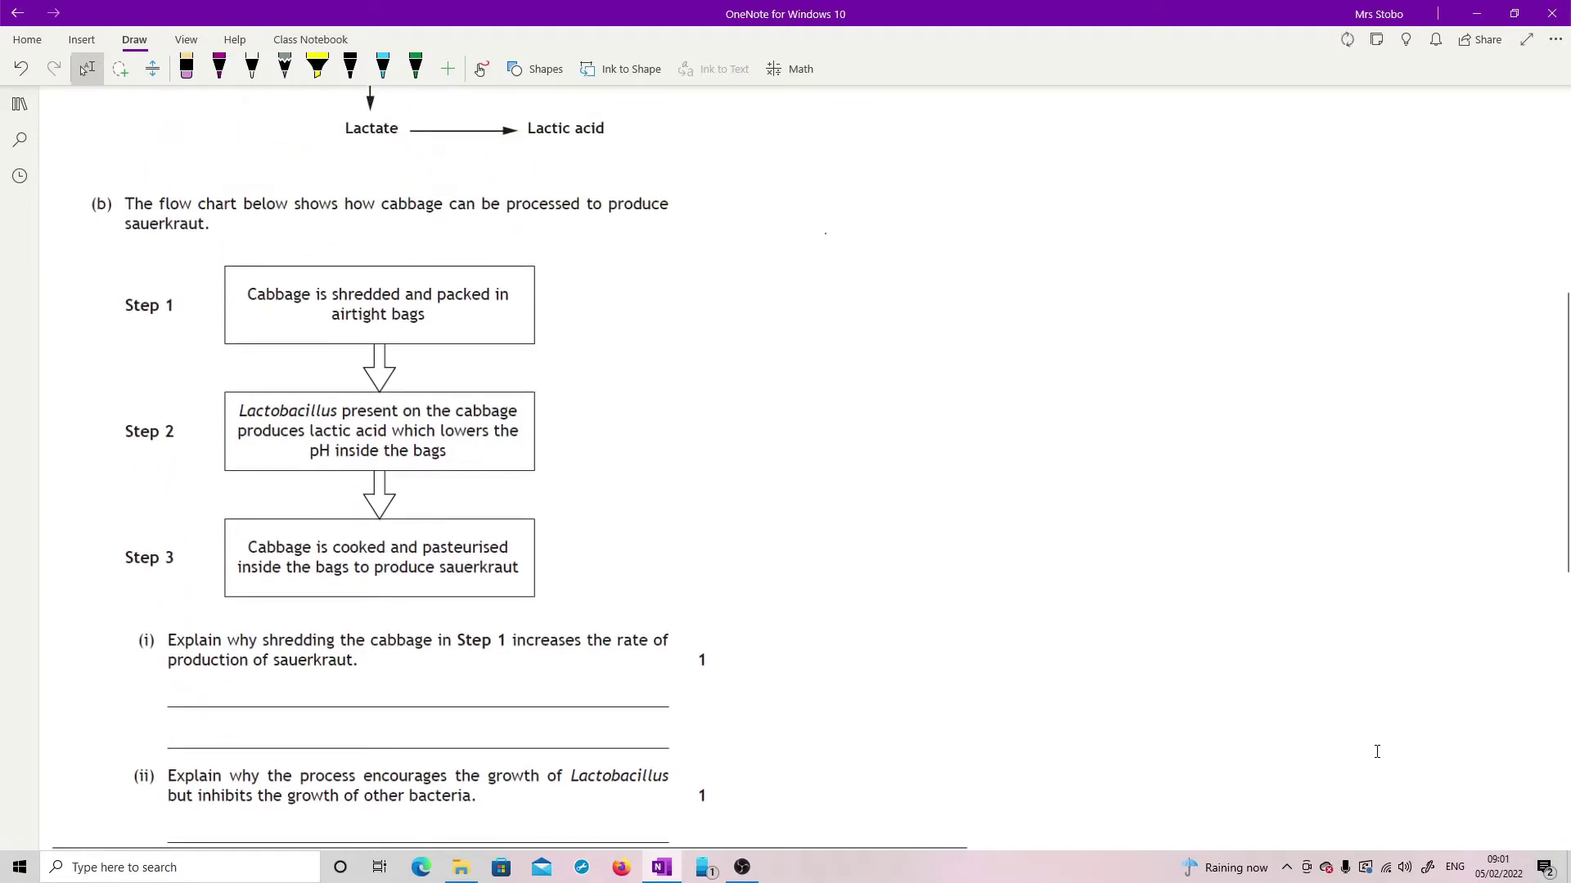
scroll(1372, 752, "down", 2)
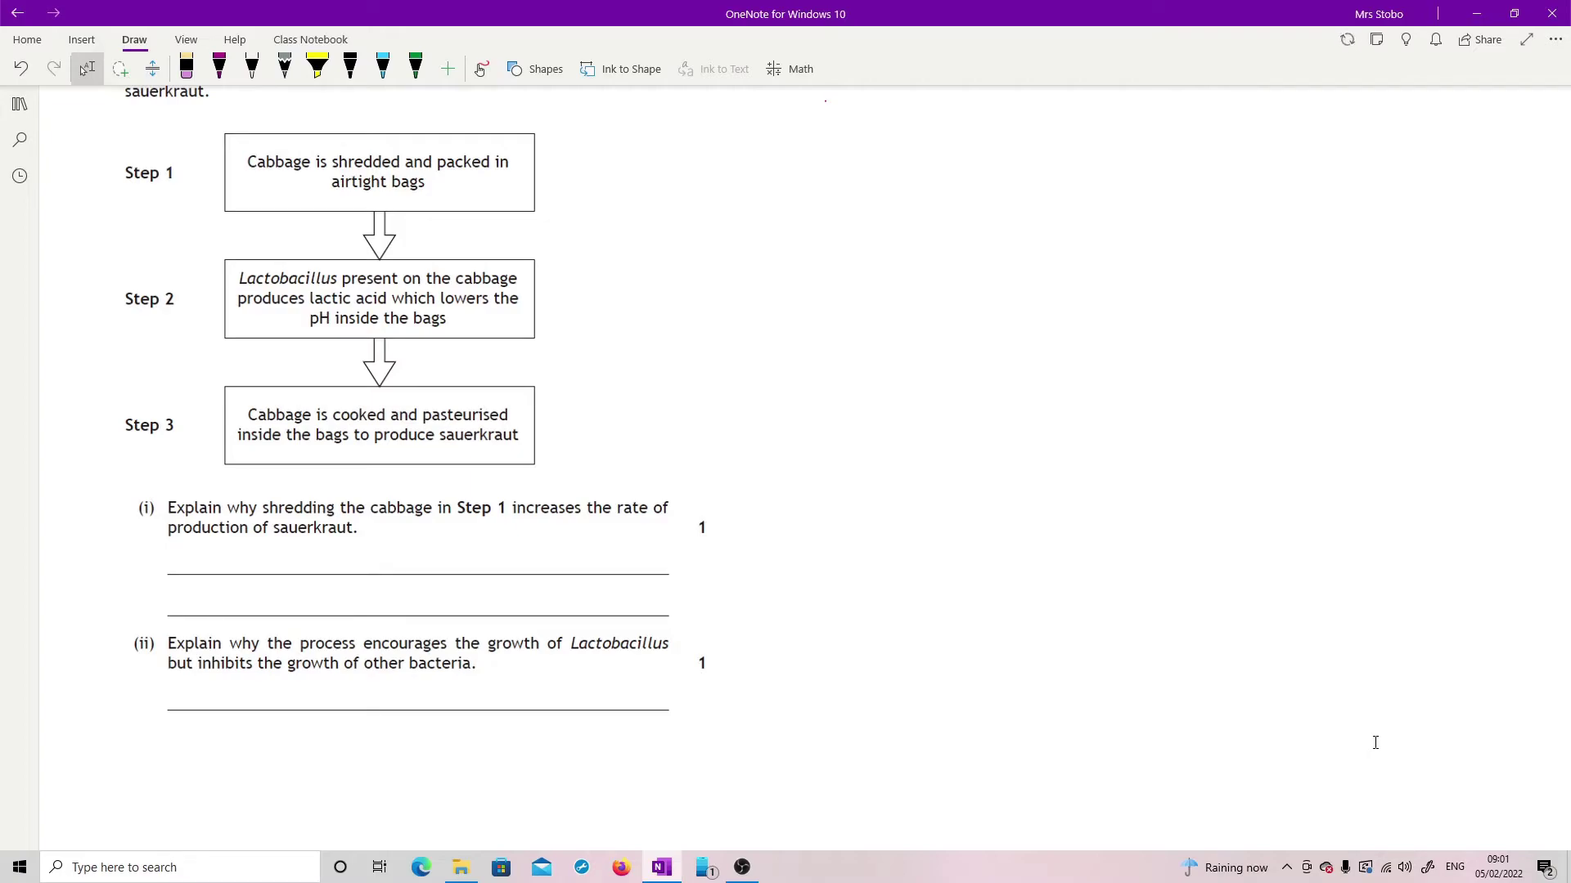
Scroll down to the Step 1–3 flow chart and reselect the purple pen with Alt+D.
key("alt+d")
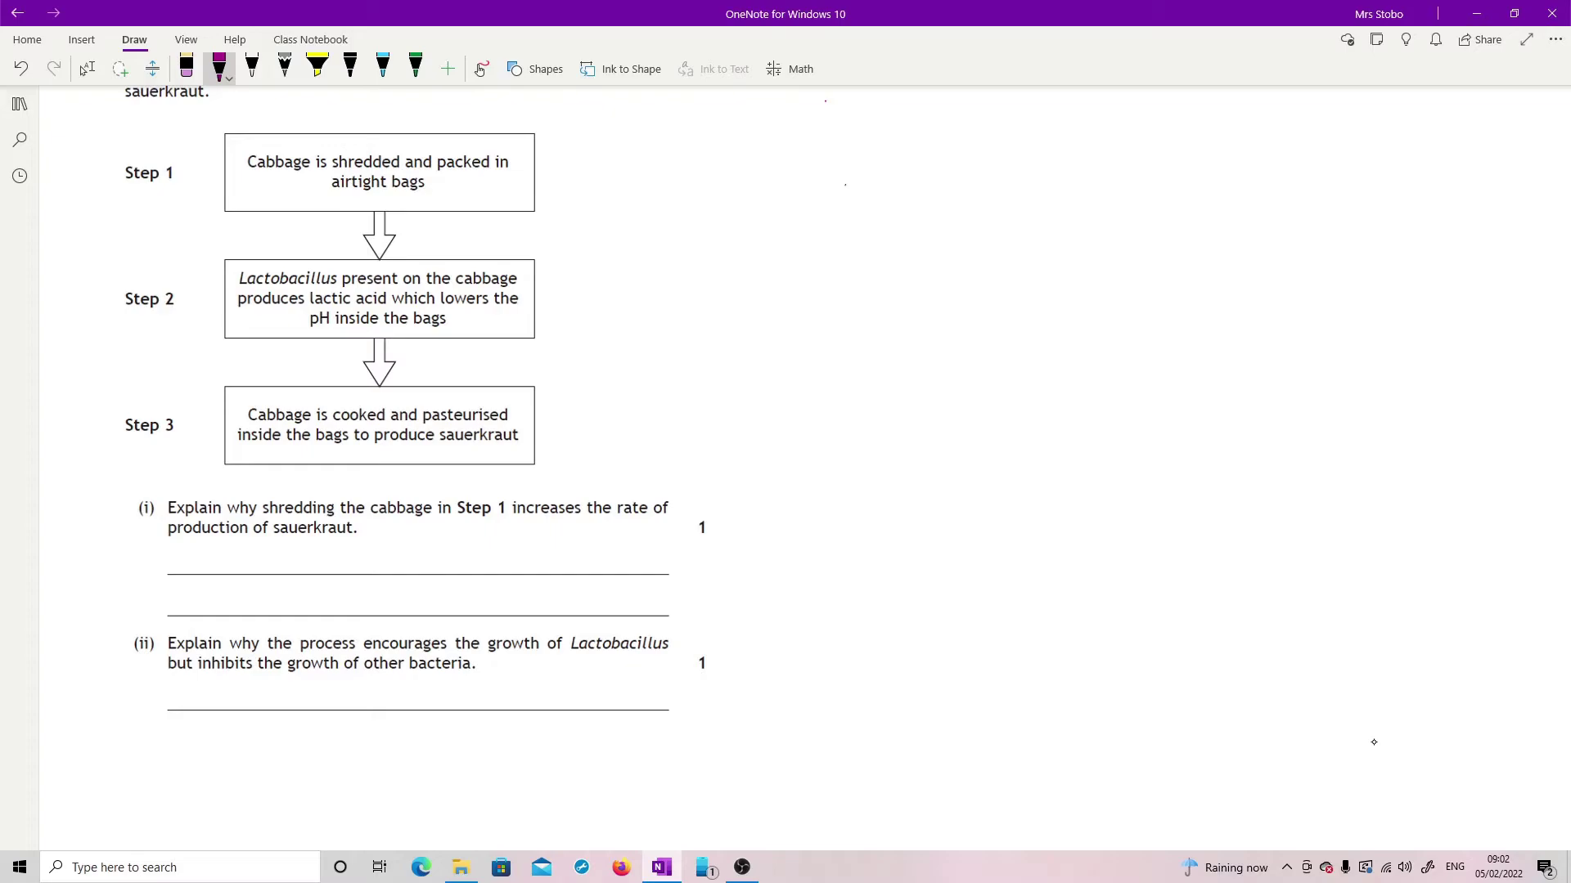
Sketch a 3D block beside the flow chart and shade its front and top yellow.
mouse_move(828, 197)
left_mouse_down()
mouse_move(829, 244)
mouse_move(918, 199)
mouse_move(928, 247)
left_mouse_up()
left_click_drag(822, 205, 856, 164)
mouse_move(854, 164)
left_mouse_down()
mouse_move(955, 167)
mouse_move(957, 205)
mouse_move(925, 238)
left_mouse_up()
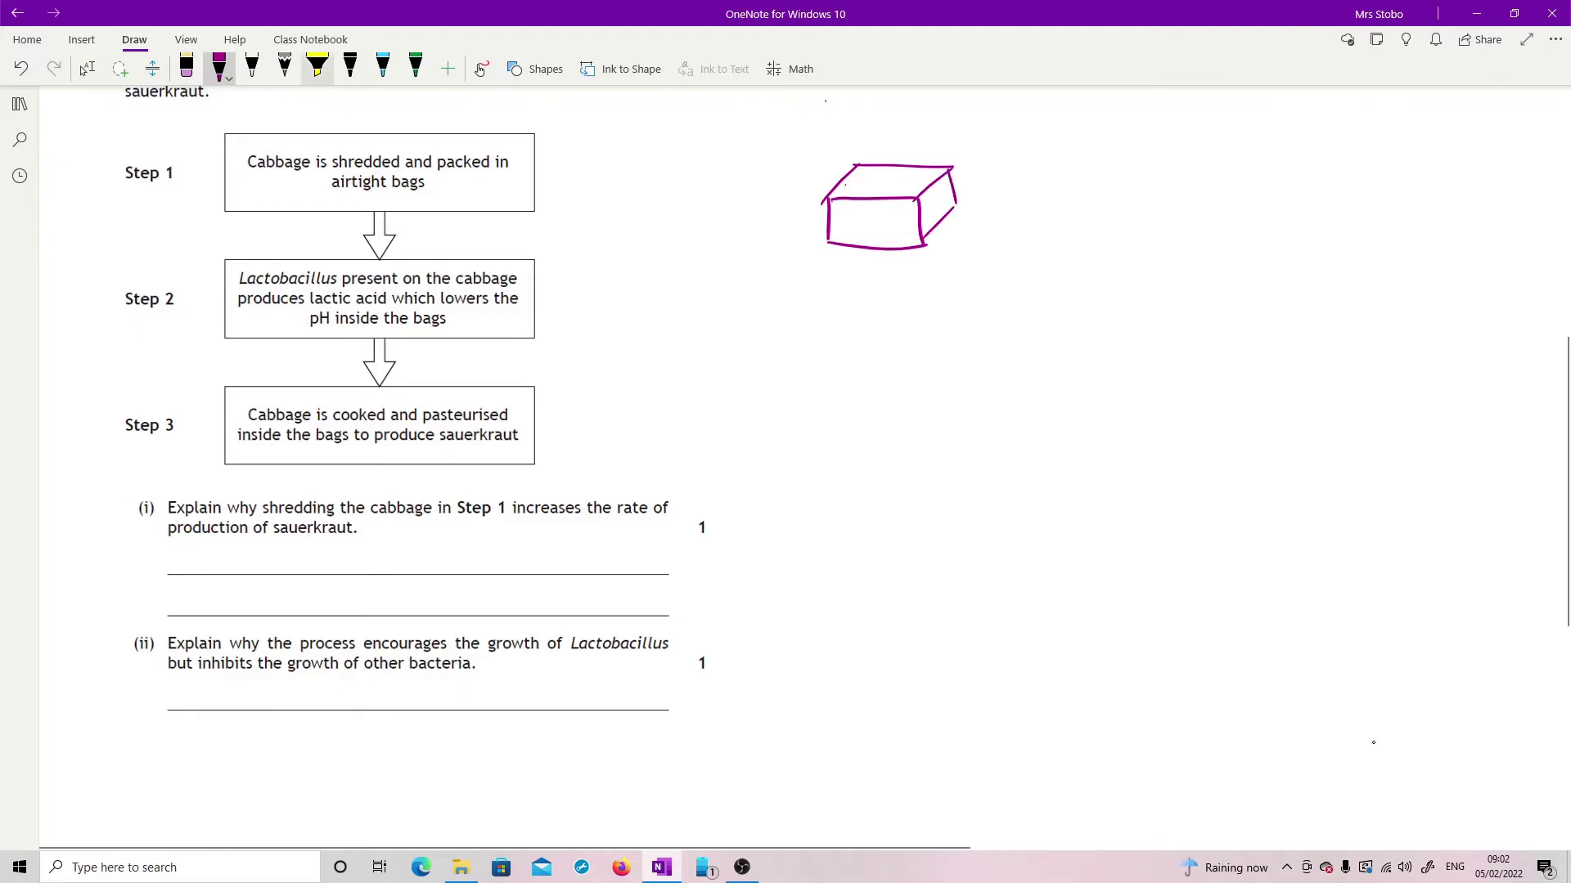
left_click(317, 68)
mouse_move(838, 207)
left_mouse_down()
mouse_move(899, 208)
mouse_move(921, 238)
mouse_move(948, 179)
left_mouse_up()
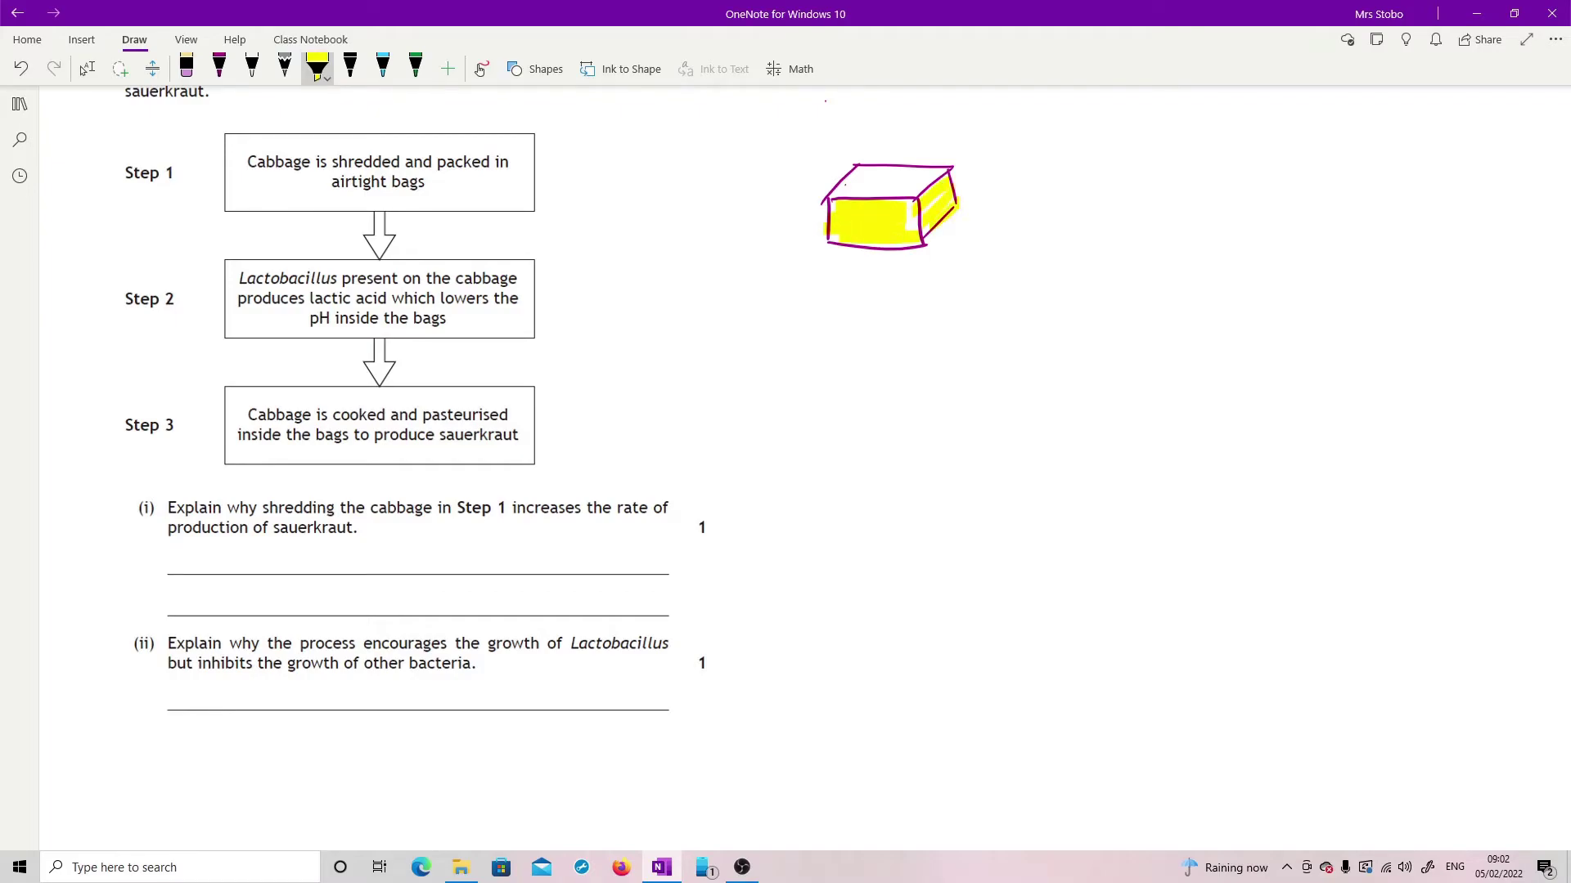
left_click_drag(835, 191, 938, 172)
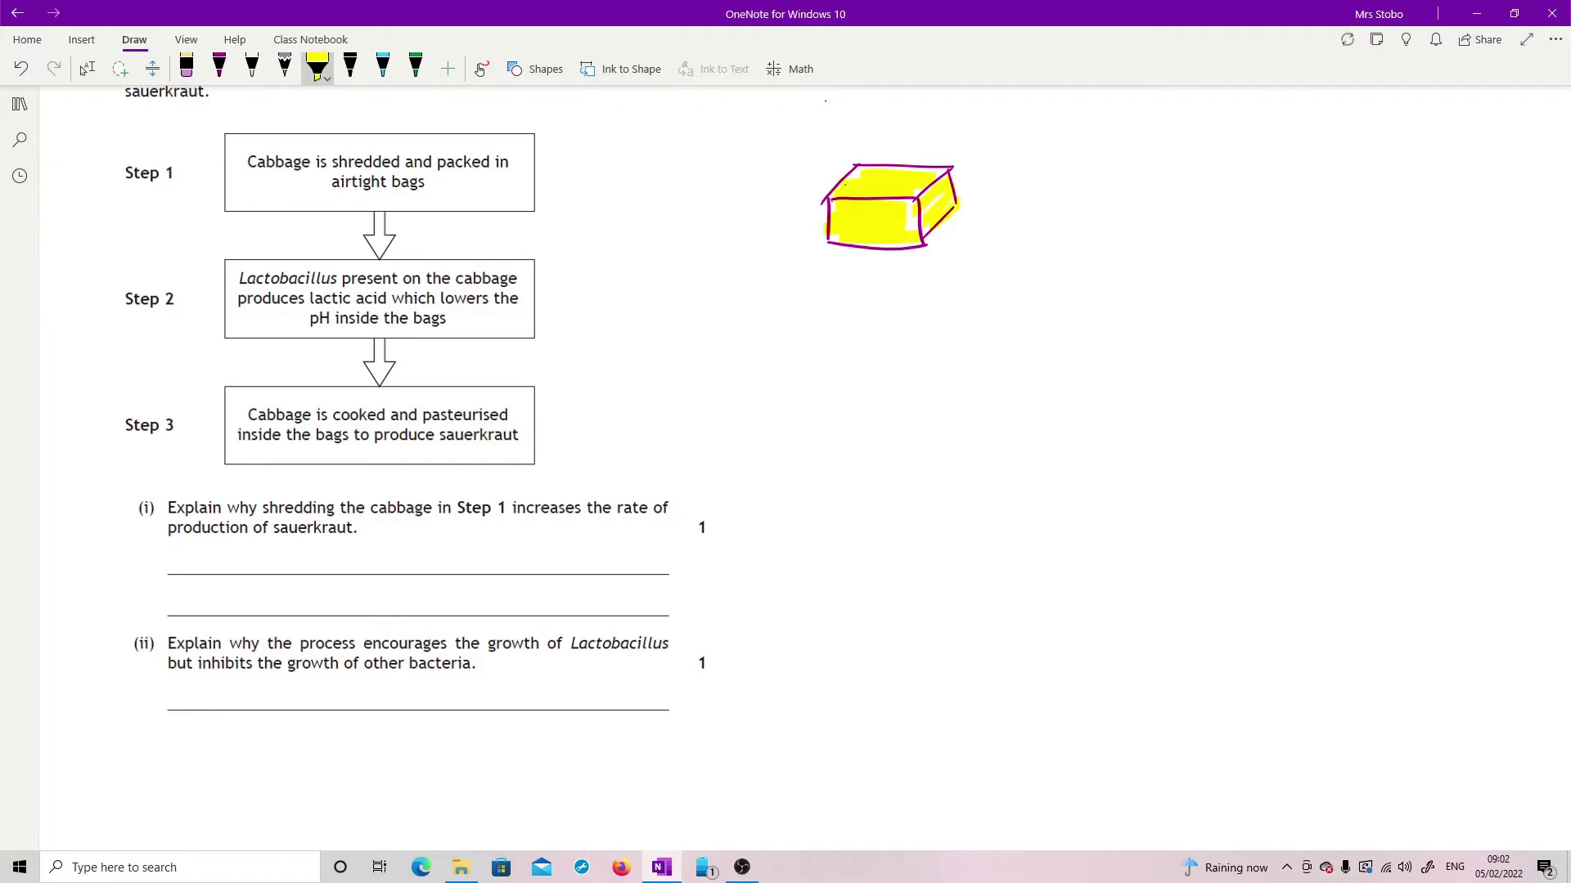
In purple ink, draw a cutting line and sketch the two cut pieces with their exposed faces.
left_click(218, 67)
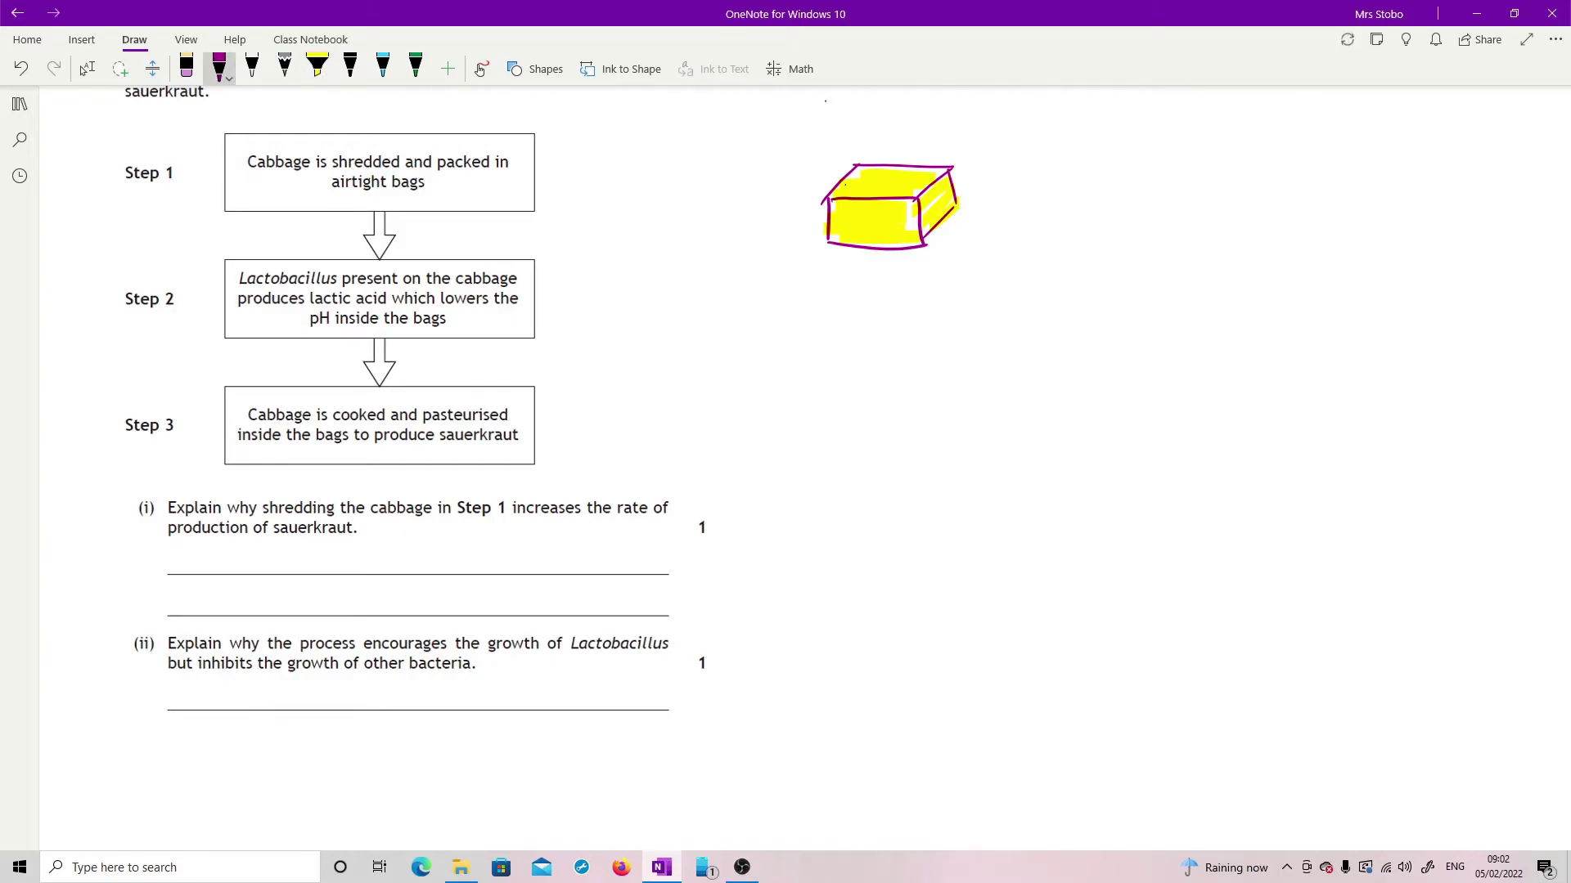
mouse_move(935, 131)
left_mouse_down()
mouse_move(869, 194)
mouse_move(856, 296)
left_mouse_up()
mouse_move(880, 353)
left_mouse_down()
mouse_move(821, 396)
mouse_move(860, 404)
mouse_move(823, 445)
mouse_move(853, 440)
mouse_move(910, 365)
mouse_move(876, 405)
left_mouse_up()
mouse_move(956, 375)
left_mouse_down()
mouse_move(913, 418)
mouse_move(912, 446)
mouse_move(947, 444)
mouse_move(982, 369)
left_mouse_up()
mouse_move(991, 371)
left_mouse_down()
mouse_move(949, 414)
mouse_move(993, 406)
mouse_move(941, 448)
left_mouse_up()
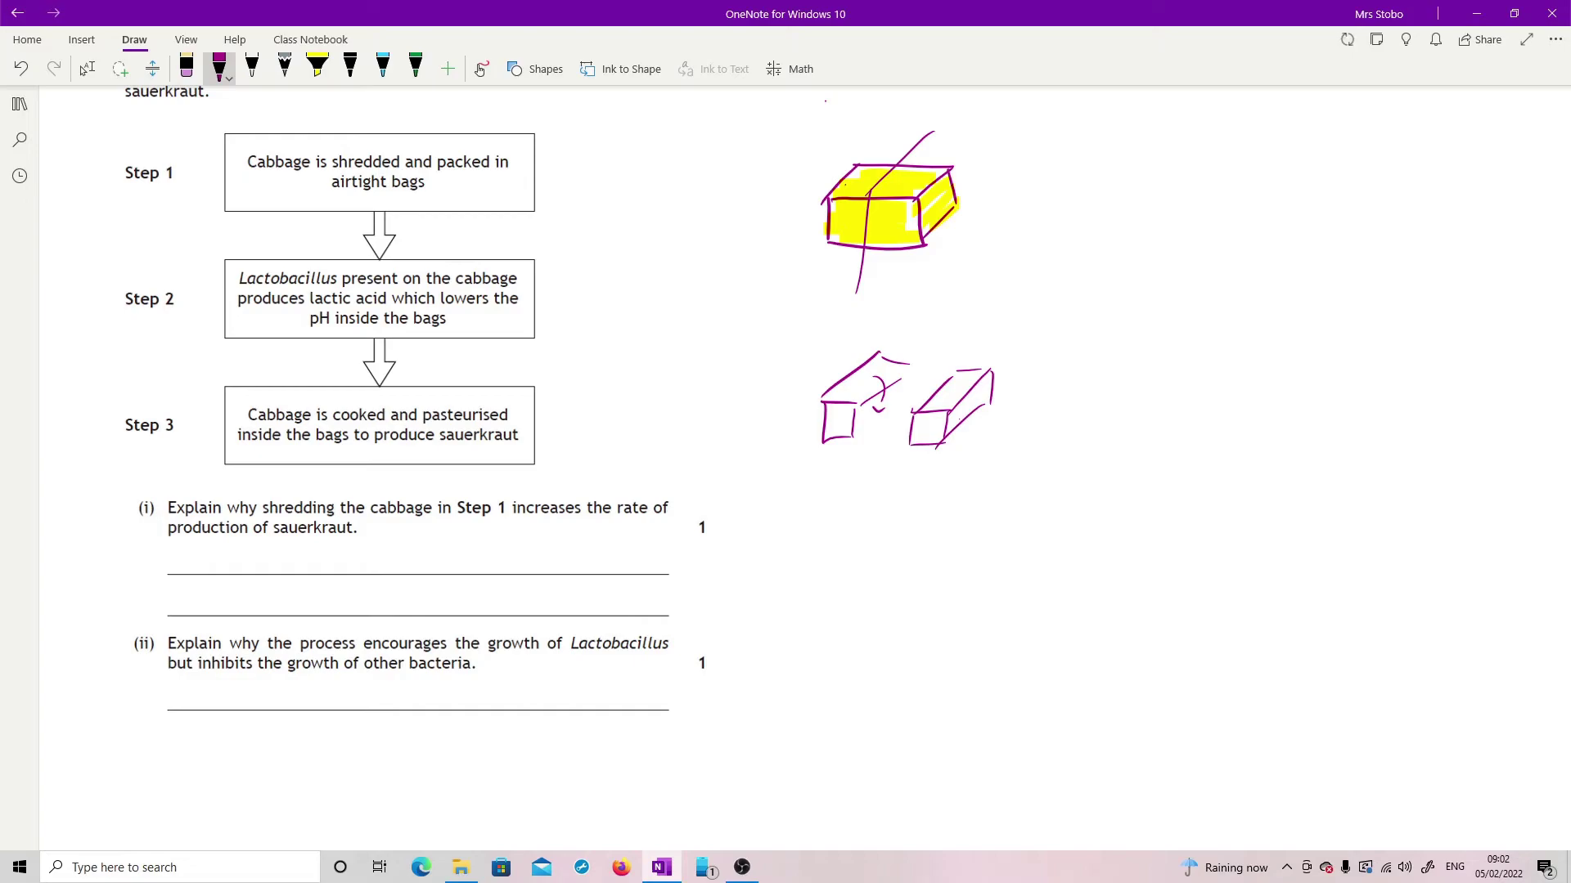
left_click_drag(932, 374, 921, 393)
left_click_drag(915, 393, 935, 398)
mouse_move(854, 436)
left_mouse_down()
mouse_move(918, 408)
mouse_move(836, 390)
mouse_move(850, 433)
left_mouse_up()
Shade the cut pieces yellow and the exposed cut faces cyan, then return to purple ink.
left_click(318, 68)
mouse_move(970, 374)
left_mouse_down()
mouse_move(938, 435)
mouse_move(955, 422)
left_mouse_up()
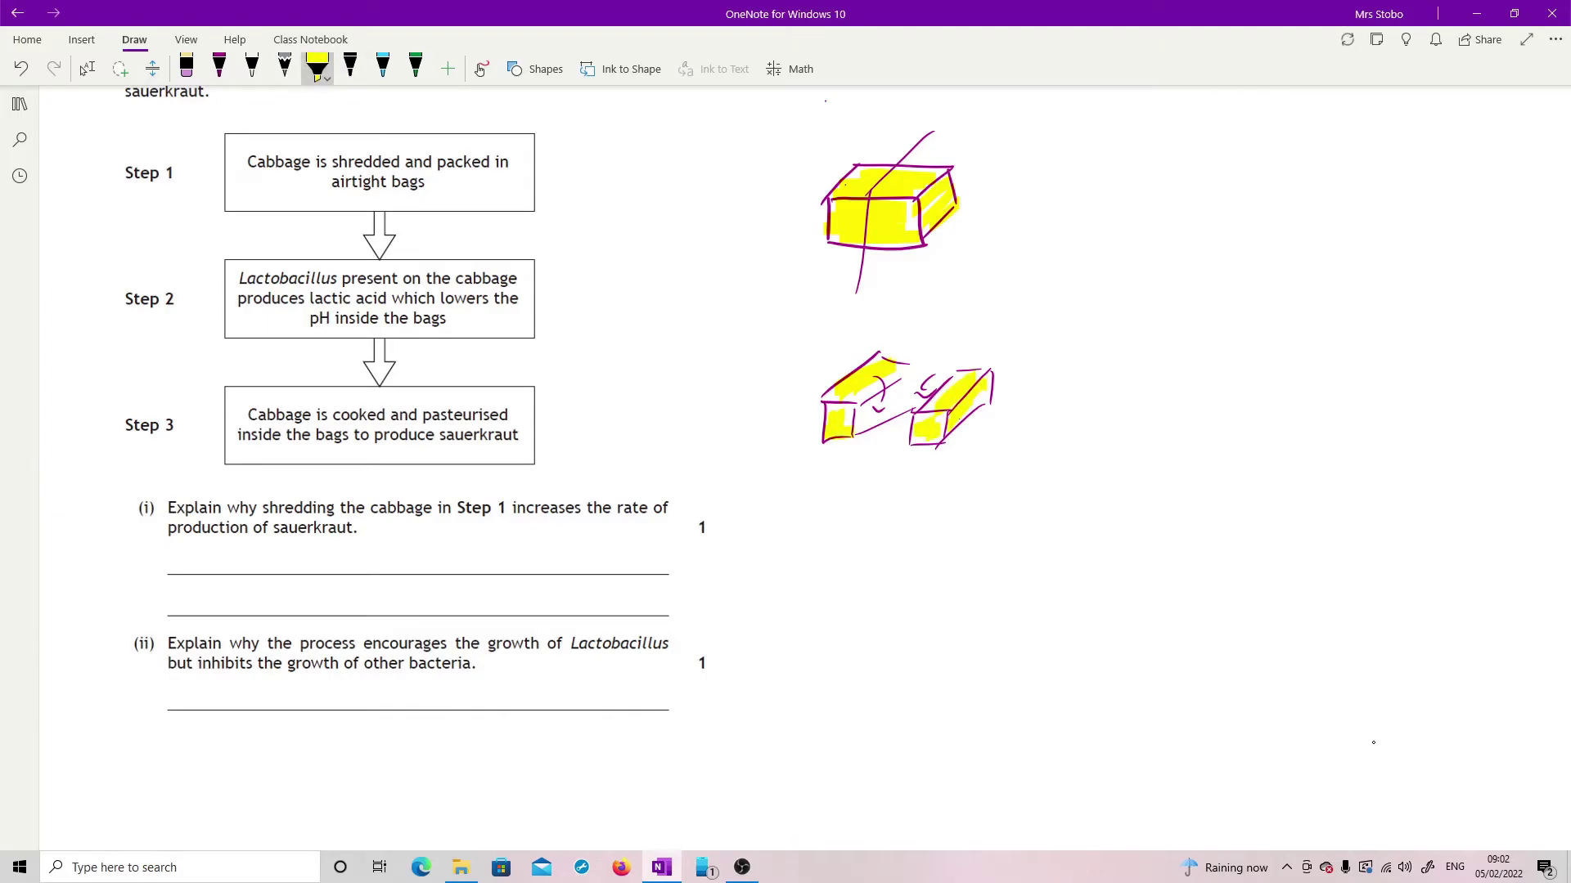
left_click(327, 76)
left_click(392, 177)
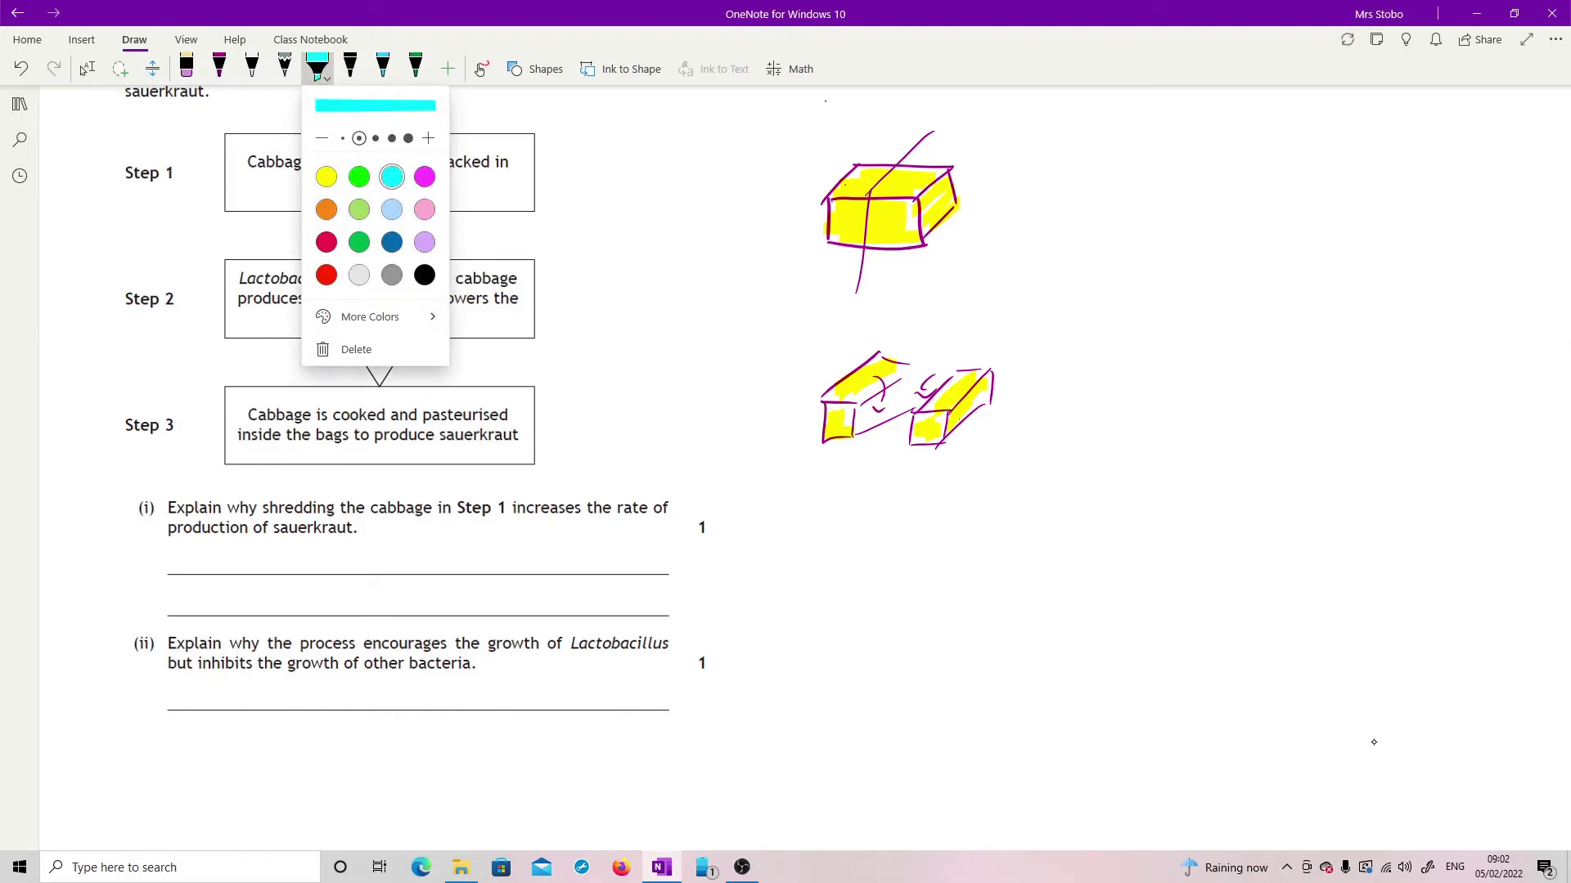
mouse_move(874, 402)
left_mouse_down()
mouse_move(905, 390)
mouse_move(908, 432)
mouse_move(947, 371)
left_mouse_up()
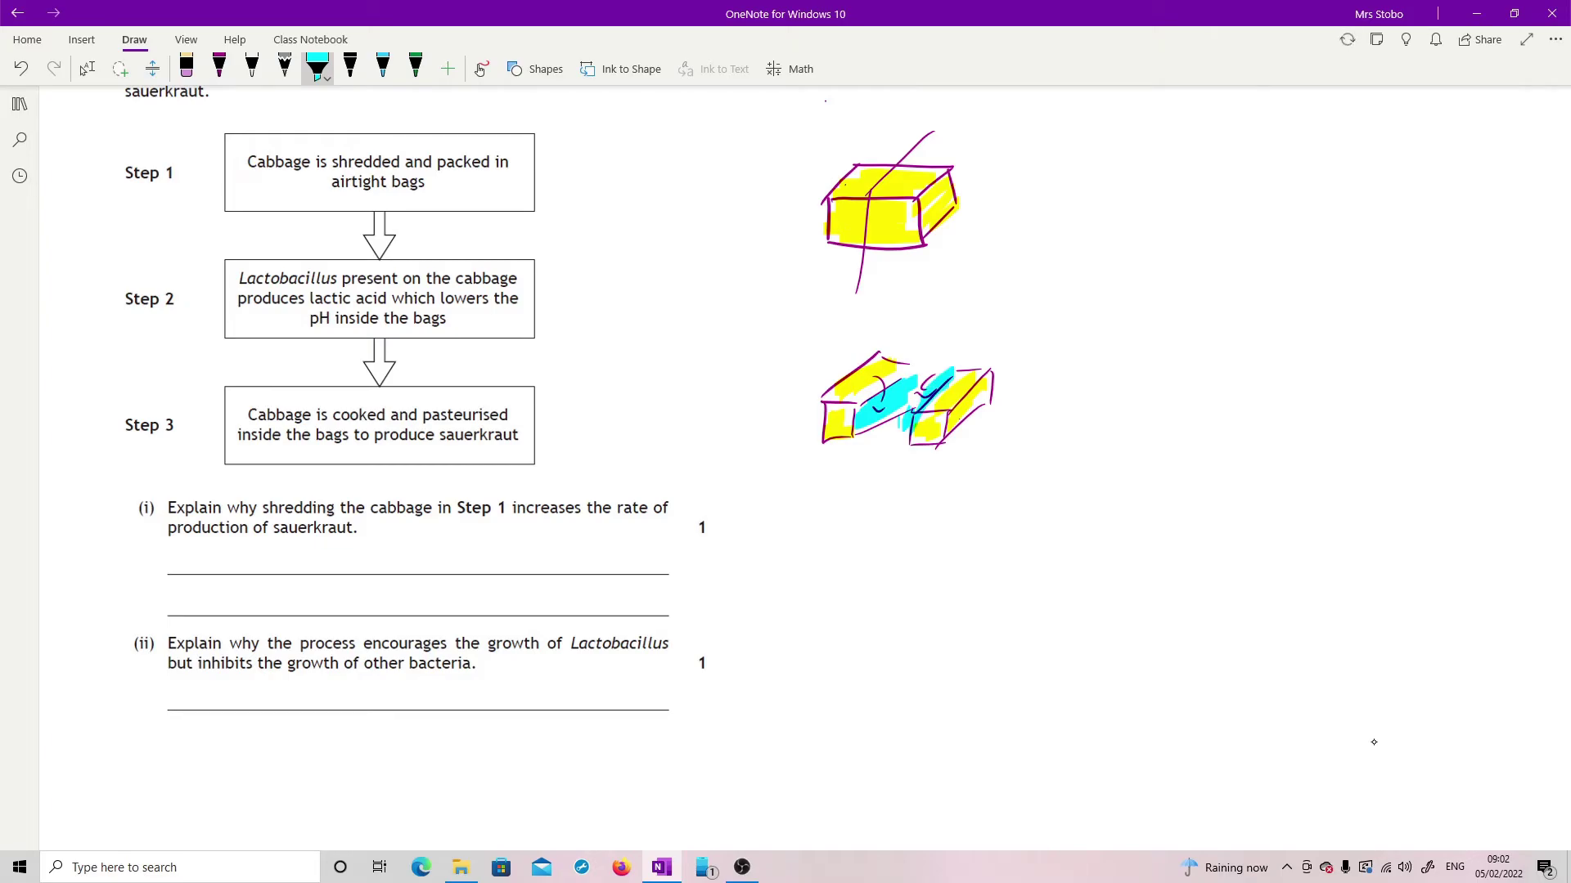
left_click(219, 68)
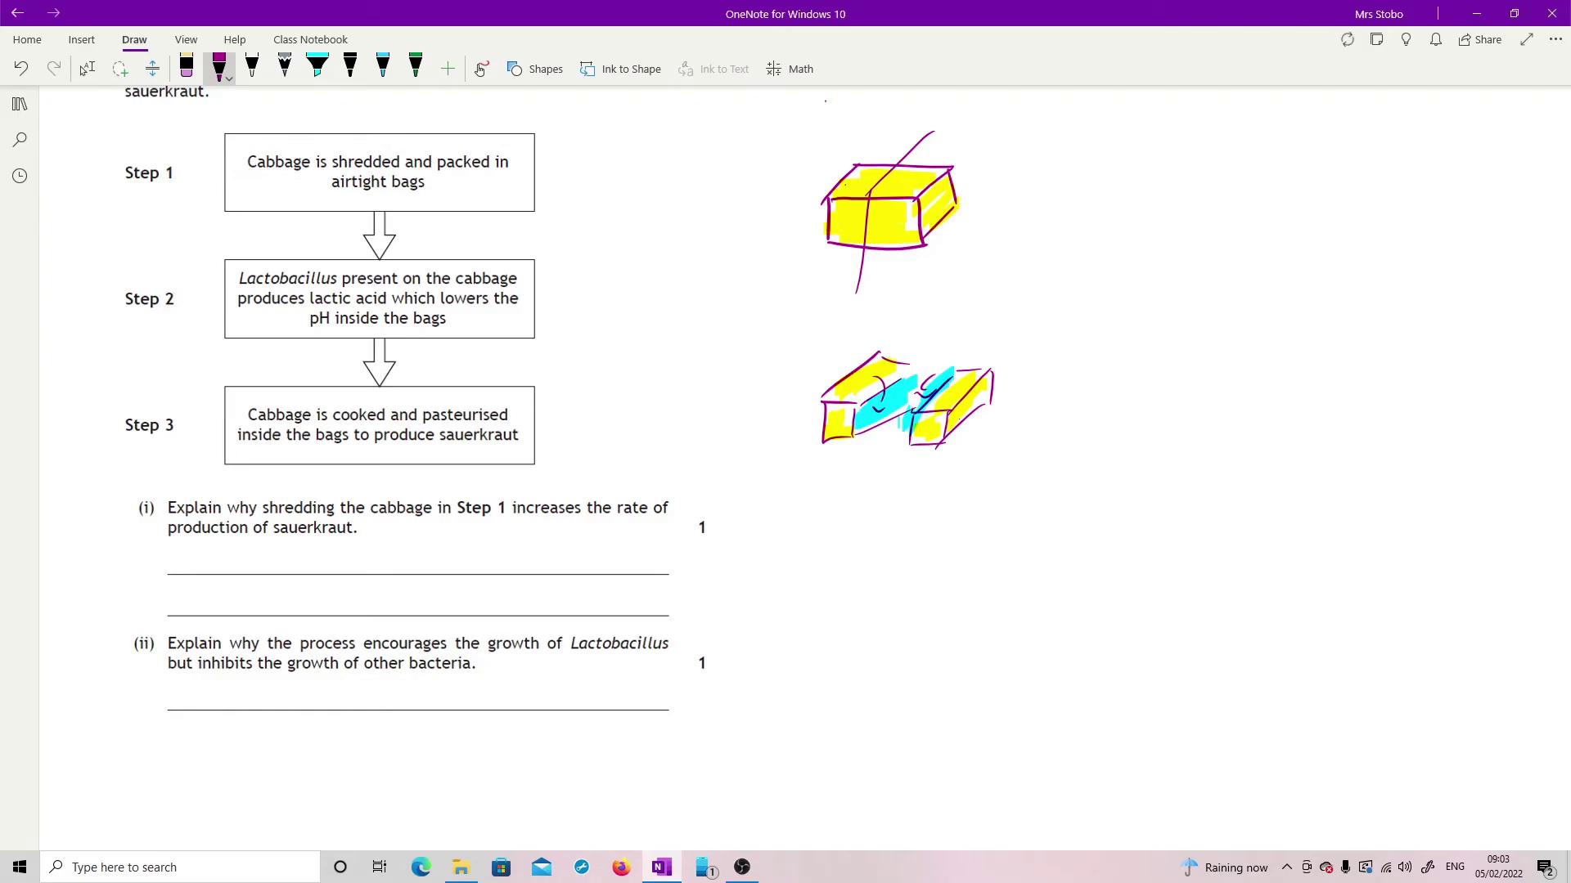
right_click(1353, 730)
Highlight in cyan that Lactobacillus is anaerobic and grows well at low pH.
left_click(876, 590)
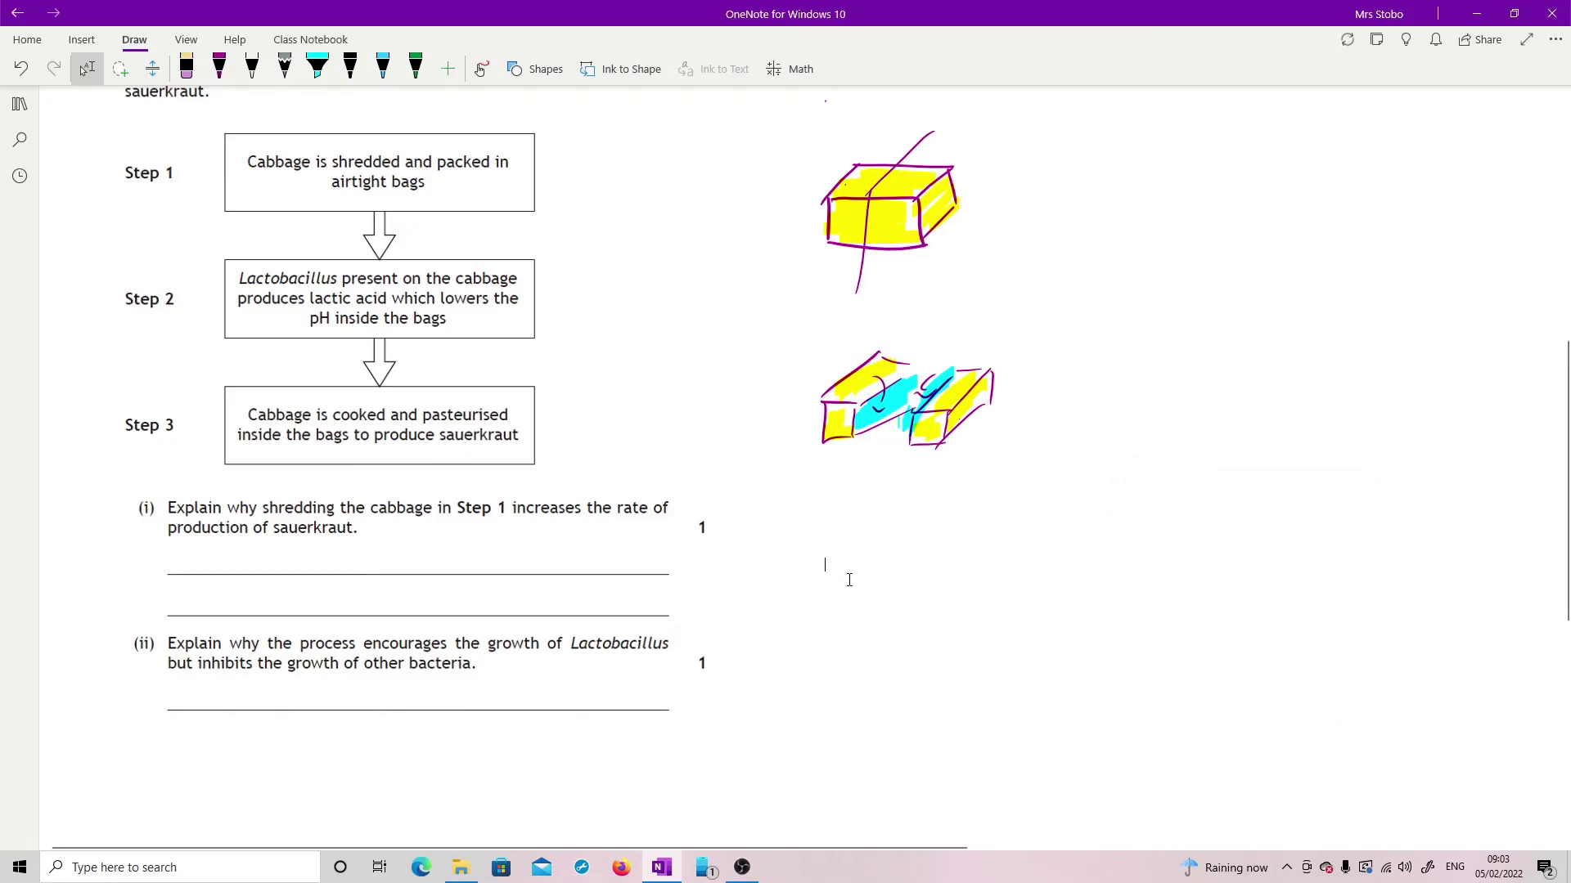
scroll(849, 579, "up", 8)
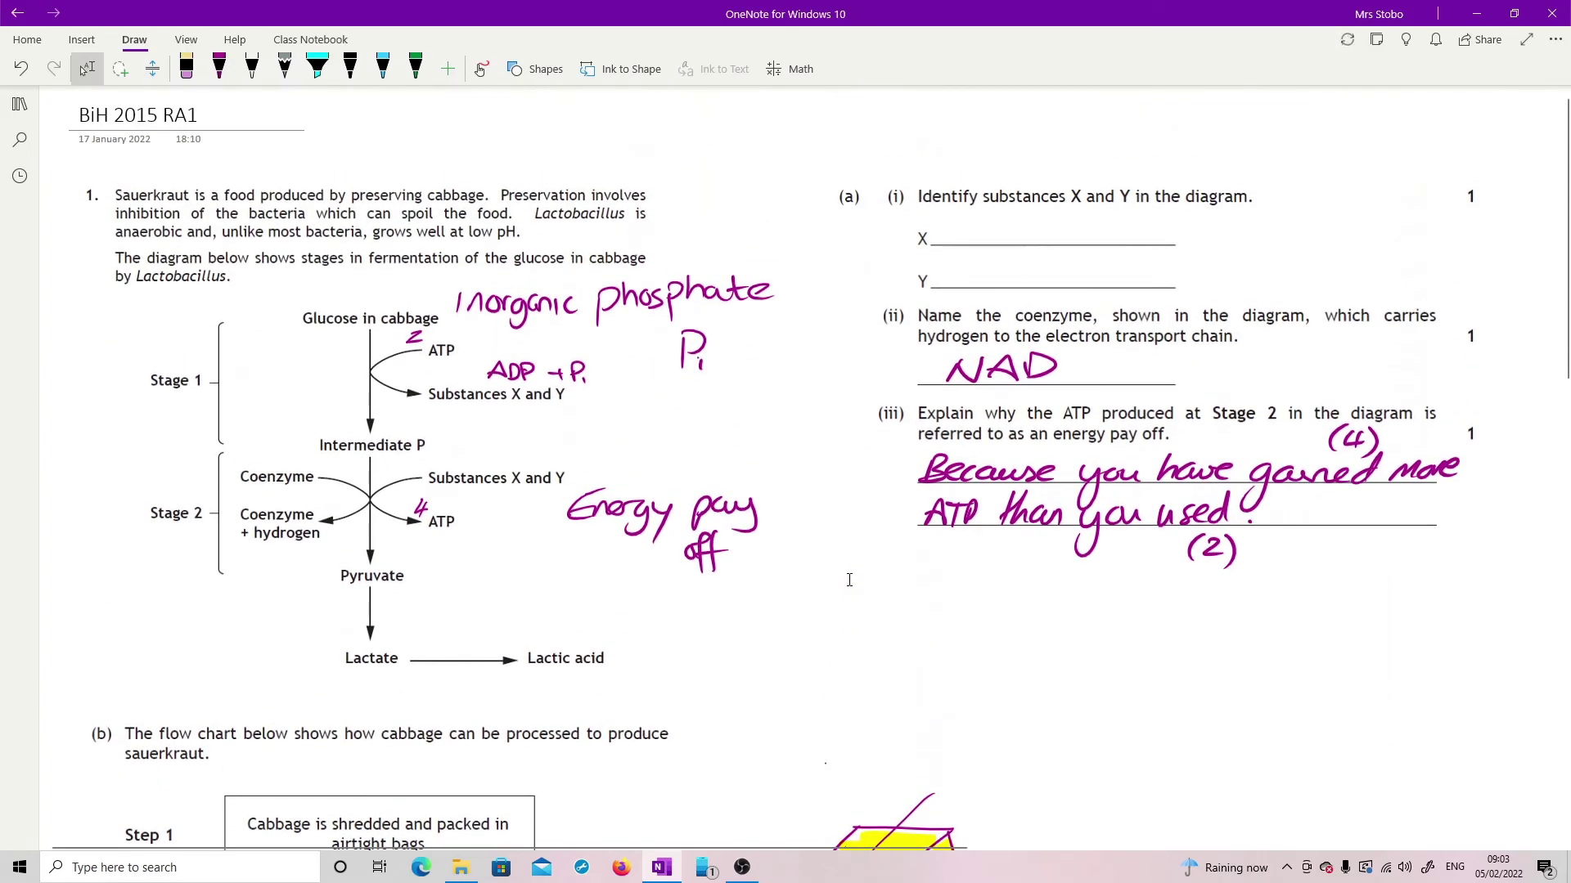
key("alt+d")
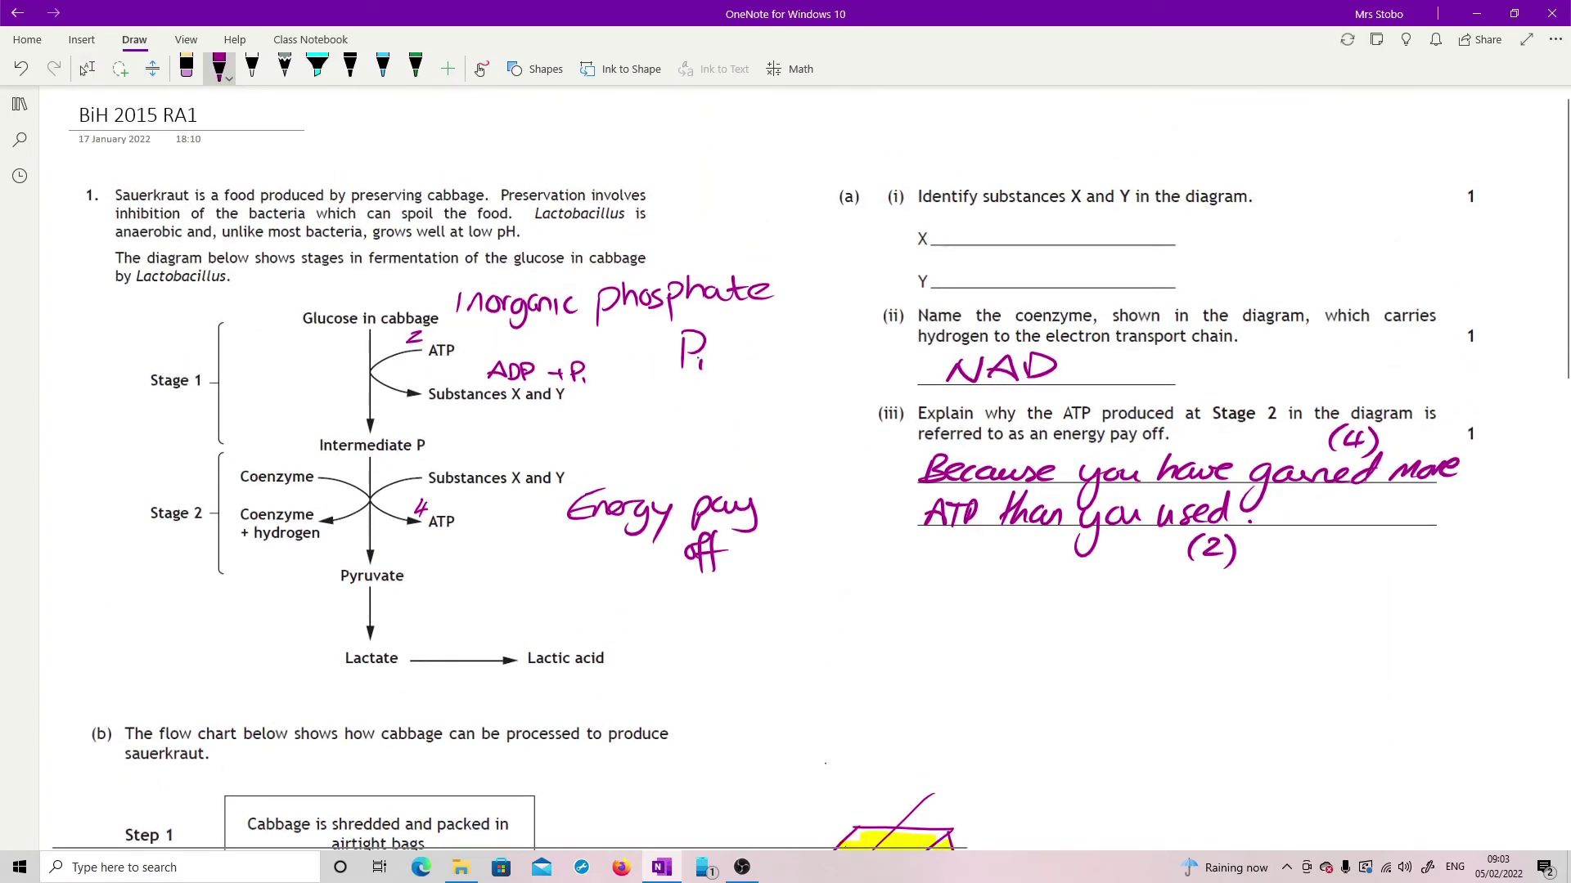
left_click(318, 67)
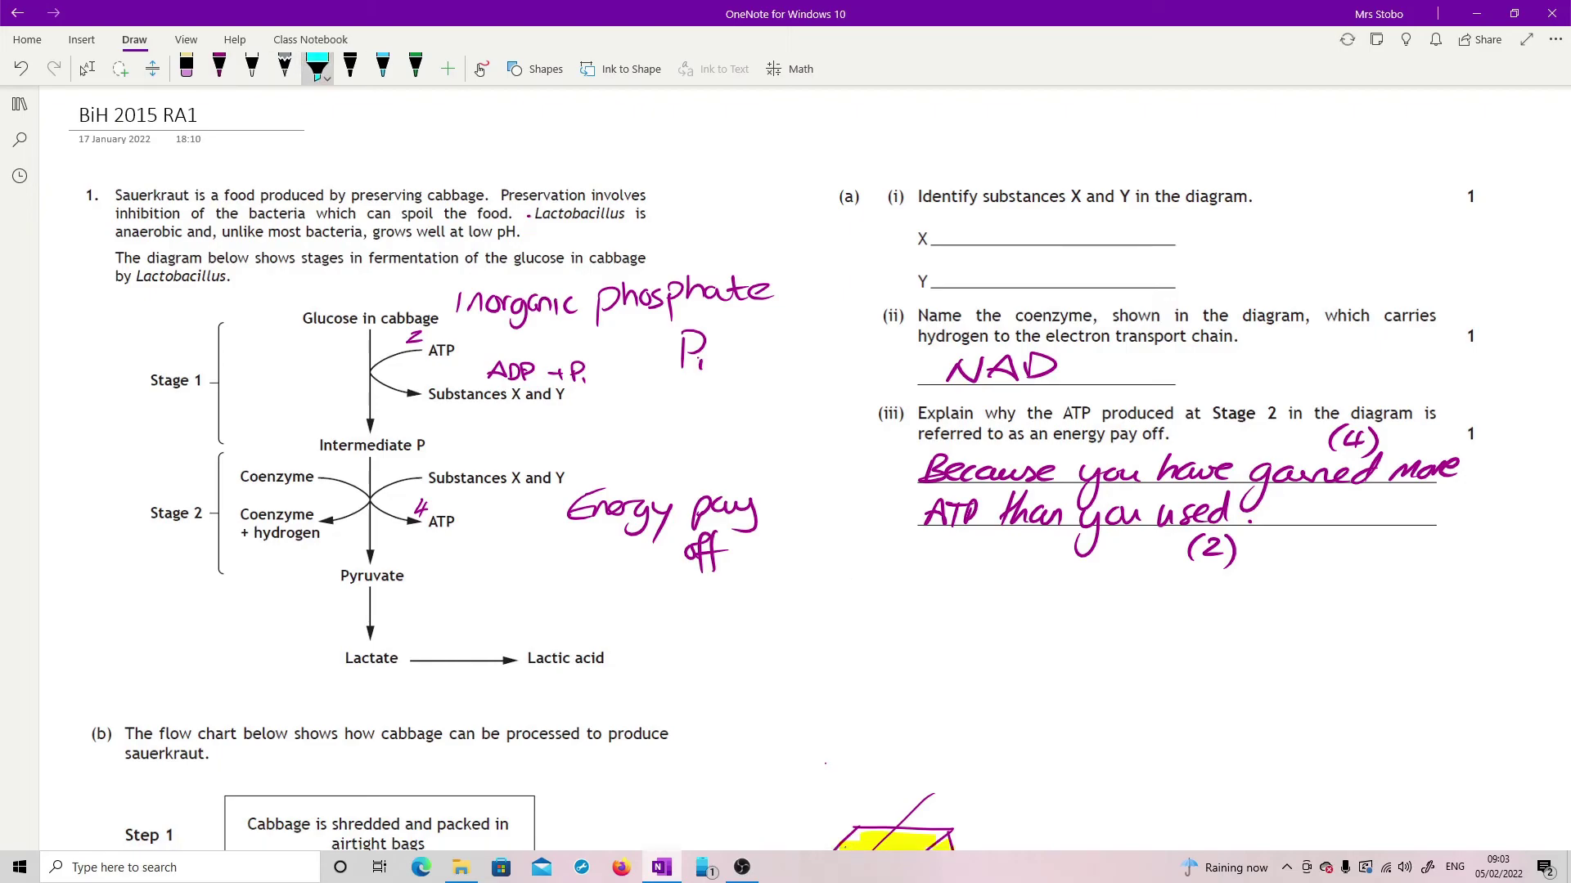
left_click_drag(532, 208, 649, 207)
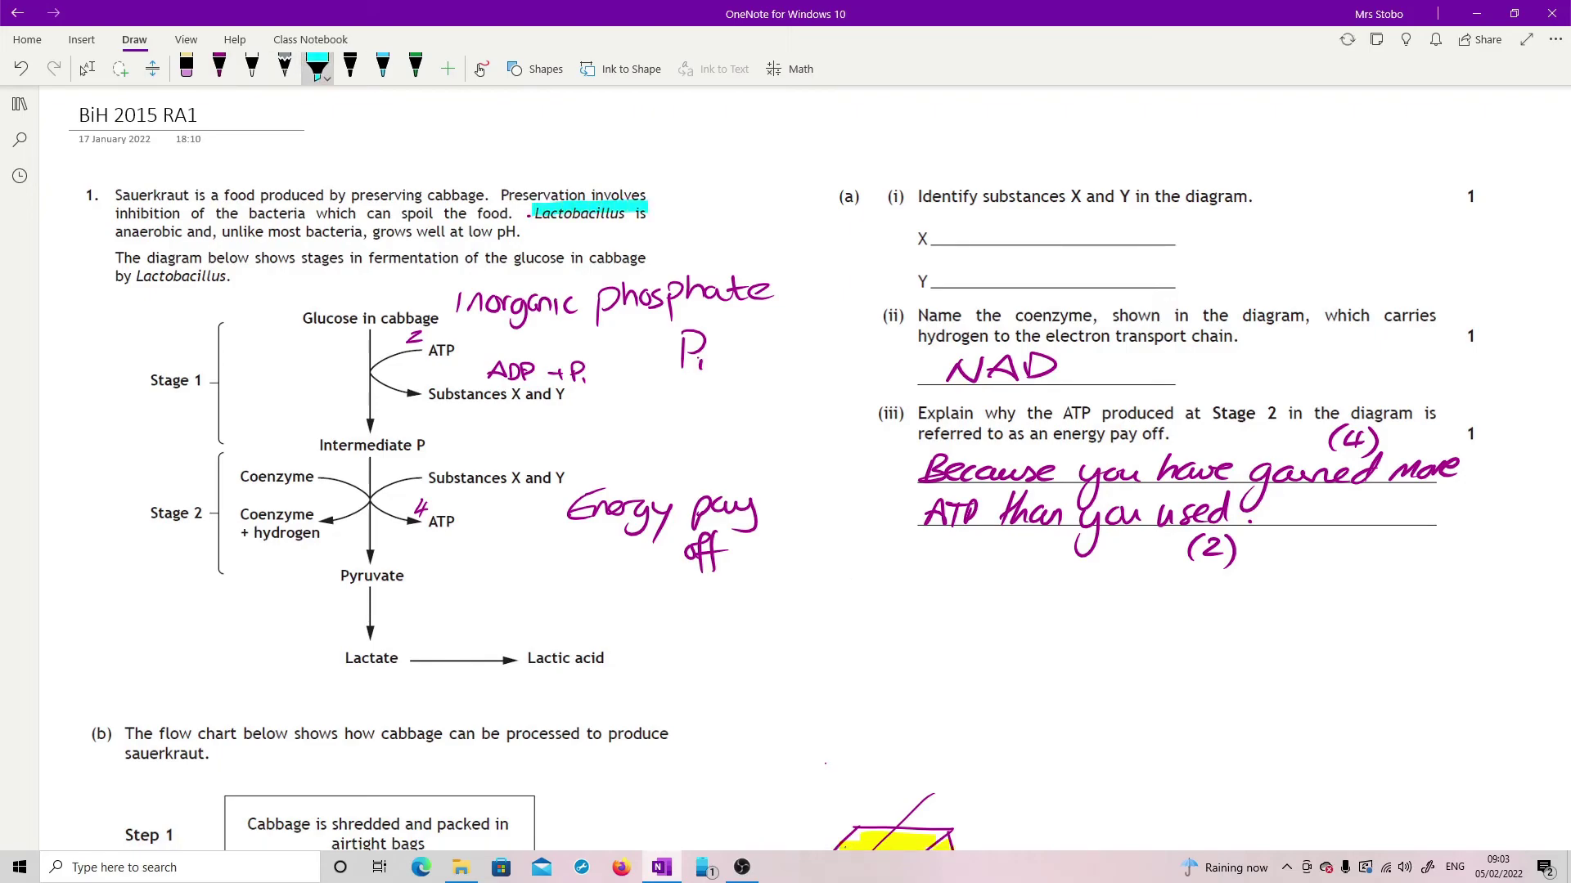
left_click_drag(117, 231, 525, 232)
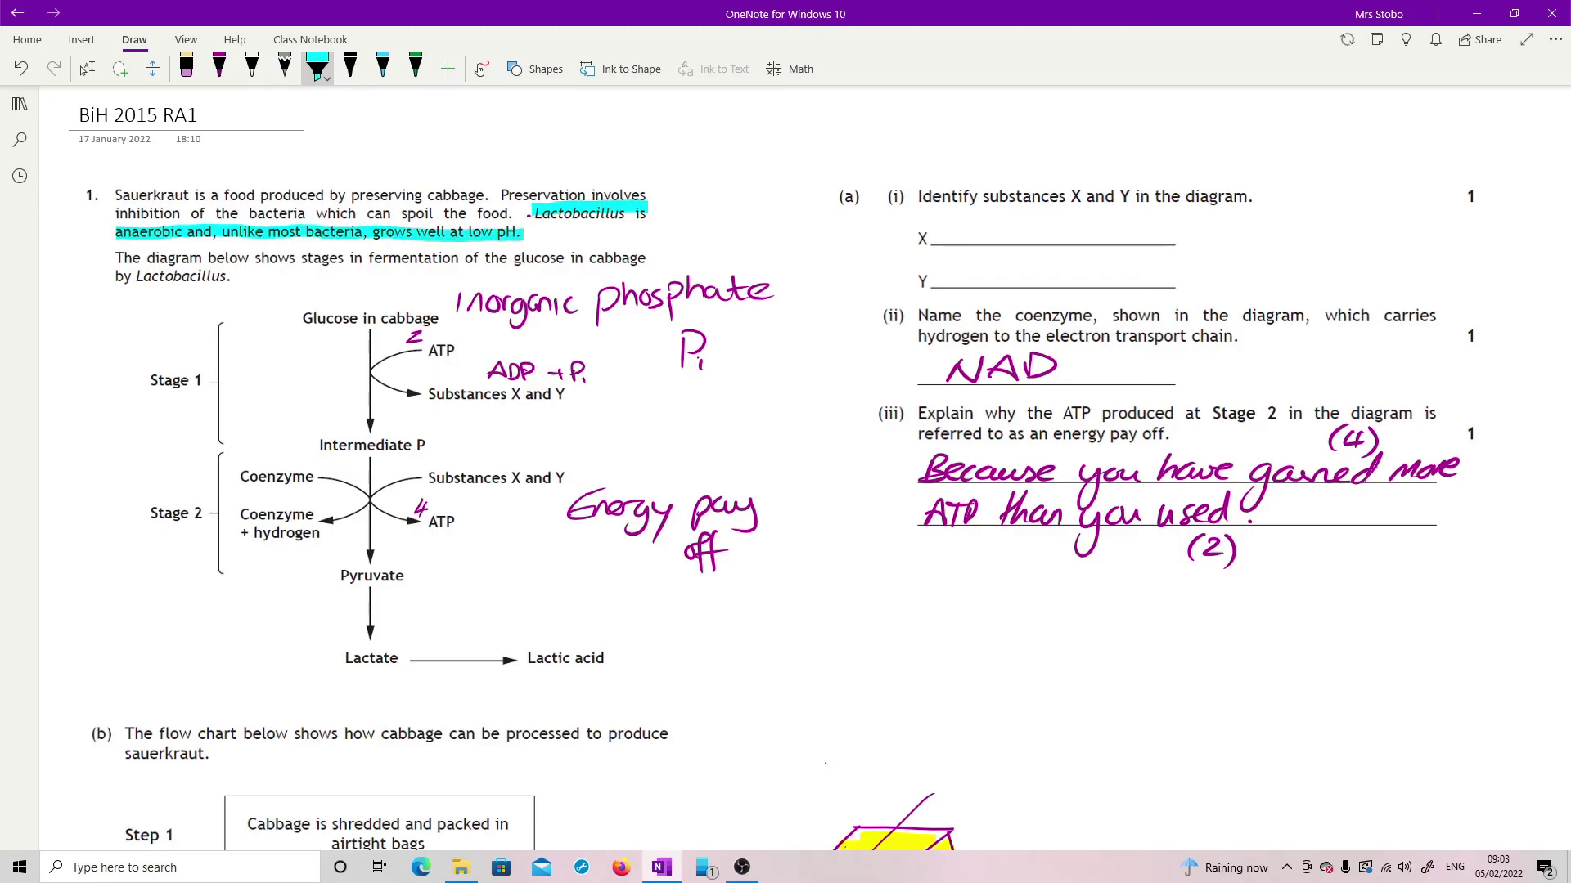
scroll(851, 584, "down", 5)
scroll(751, 620, "down", 3)
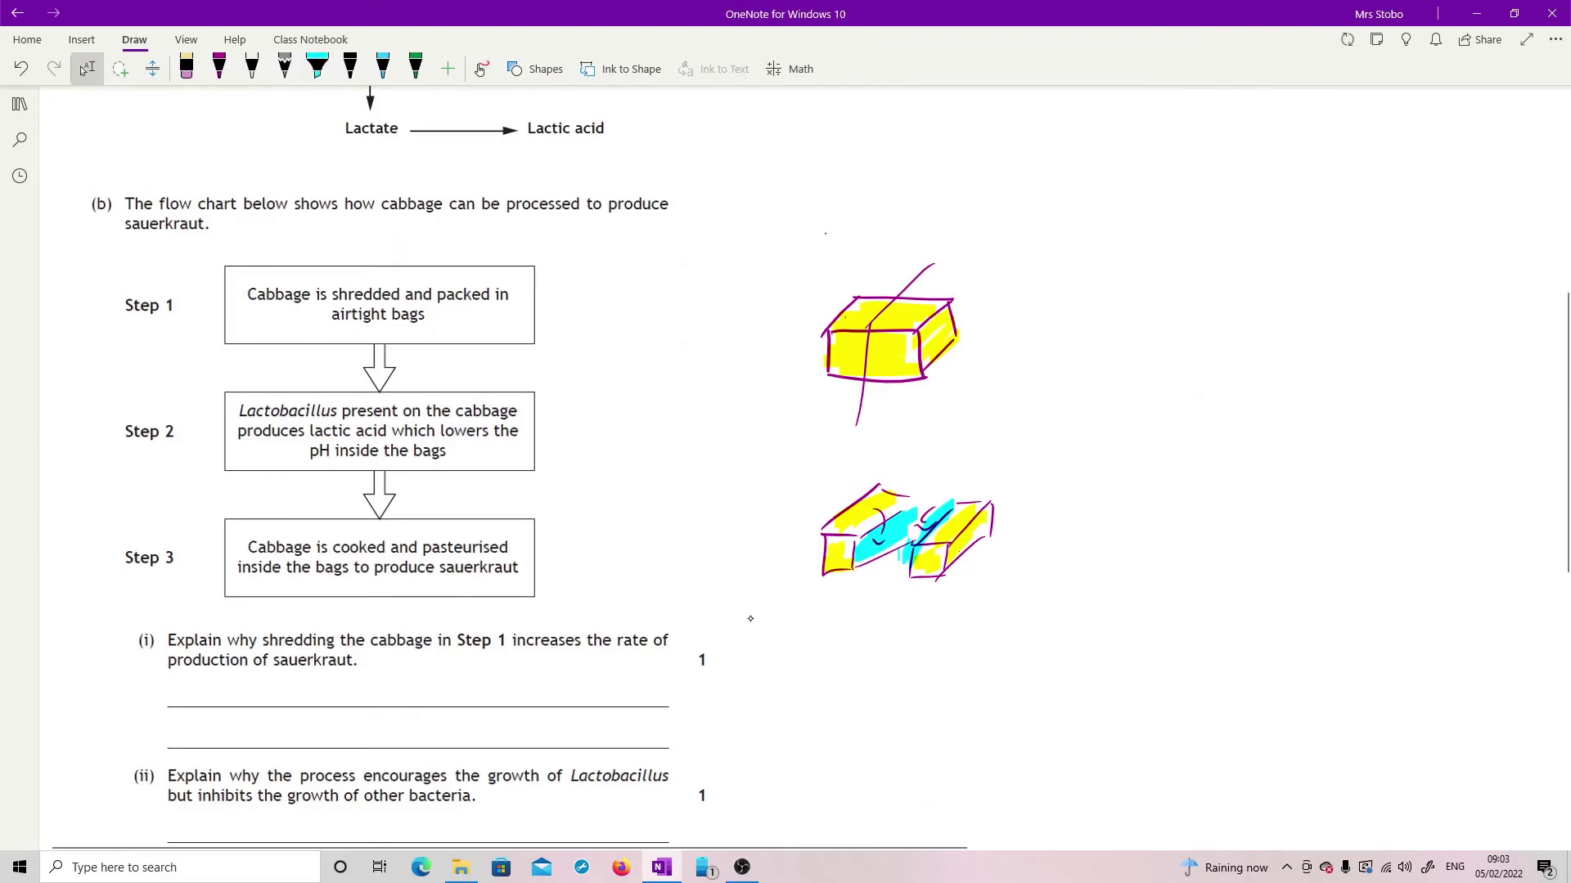
Highlight 'airtight bags' and 'lactic acid which lowers the pH' in cyan.
left_click_drag(332, 315, 428, 316)
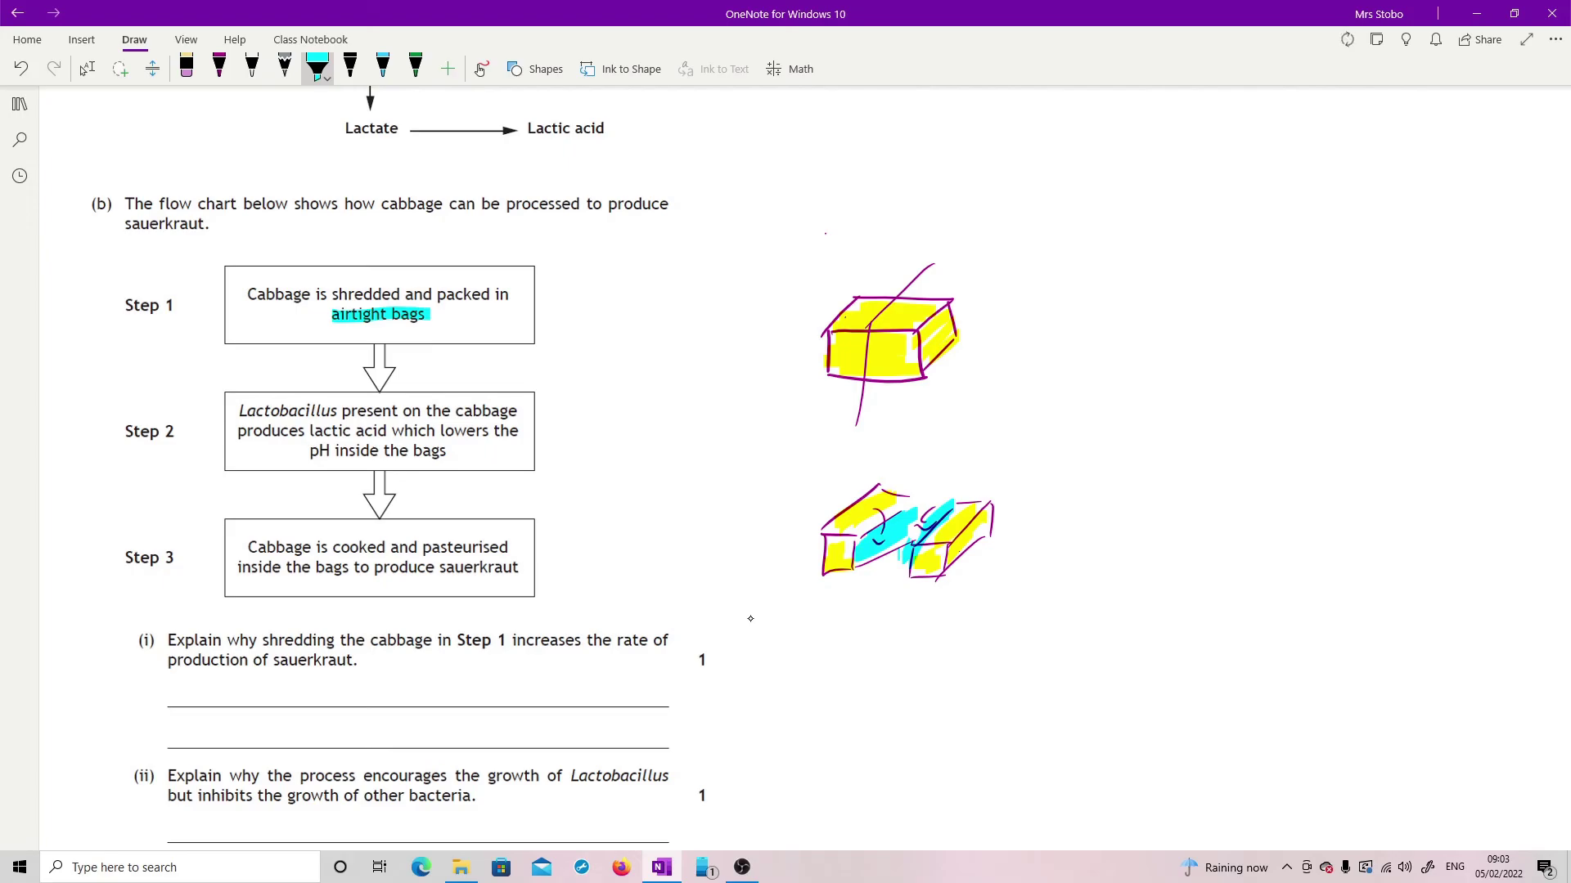
left_click_drag(310, 432, 515, 429)
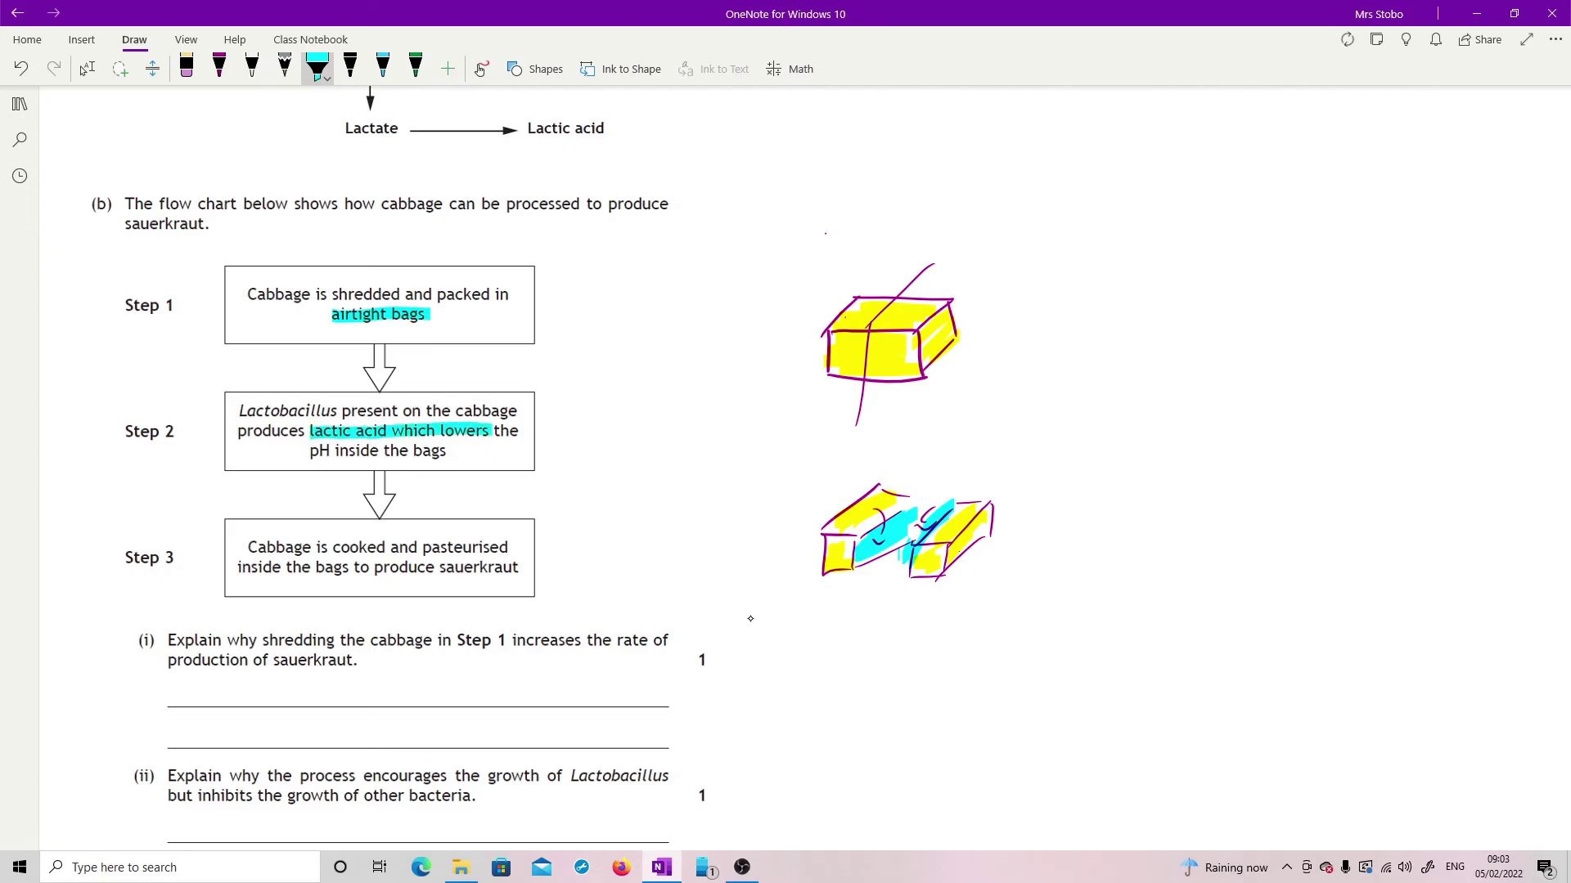
left_click_drag(306, 451, 355, 450)
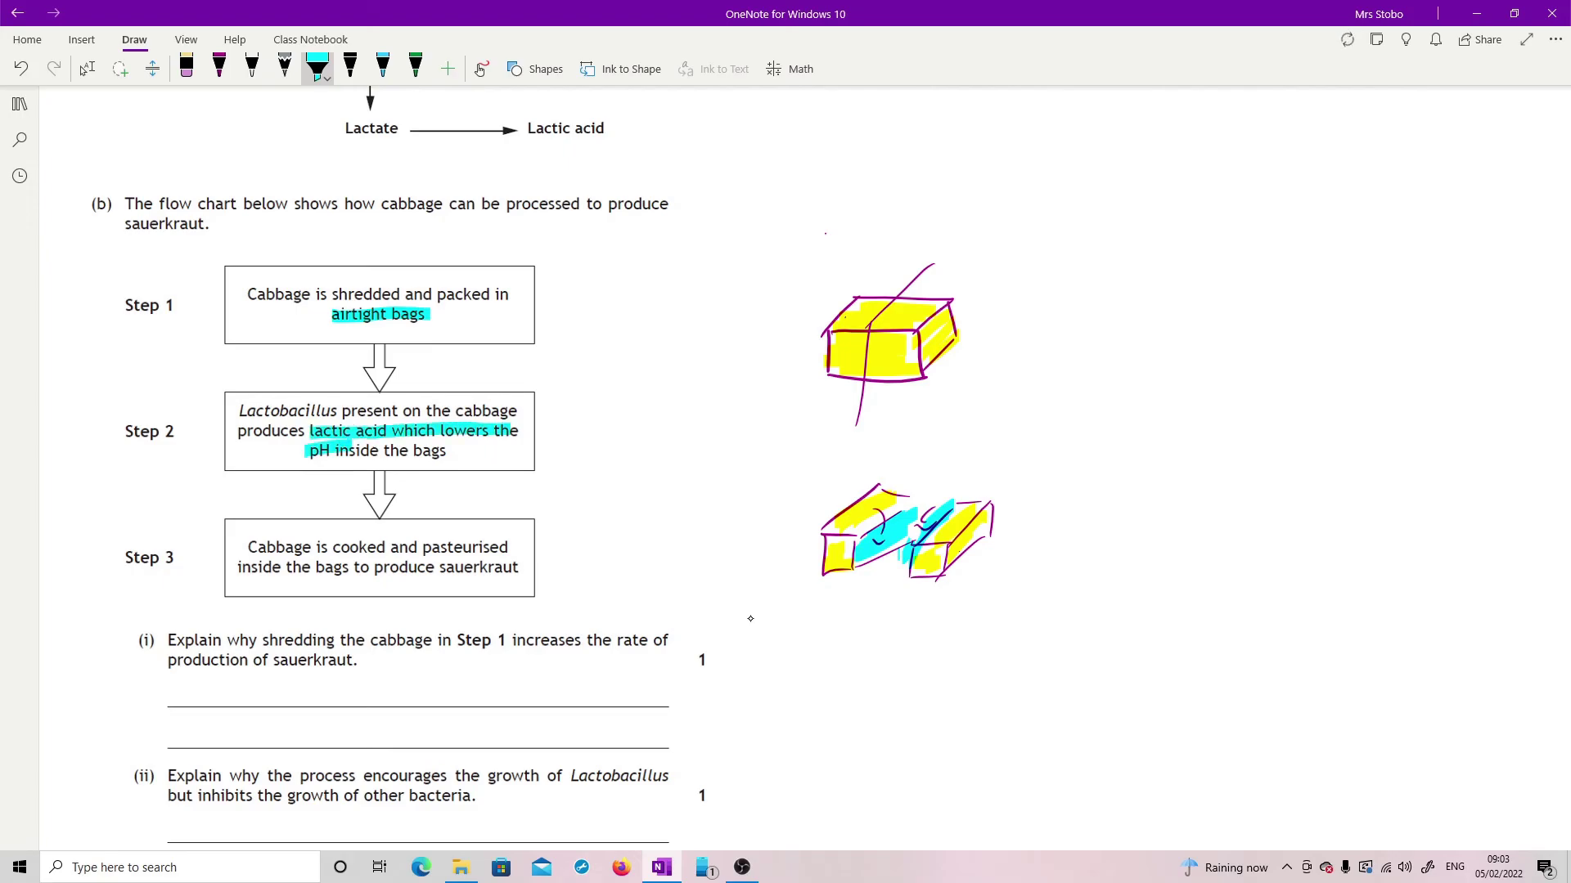